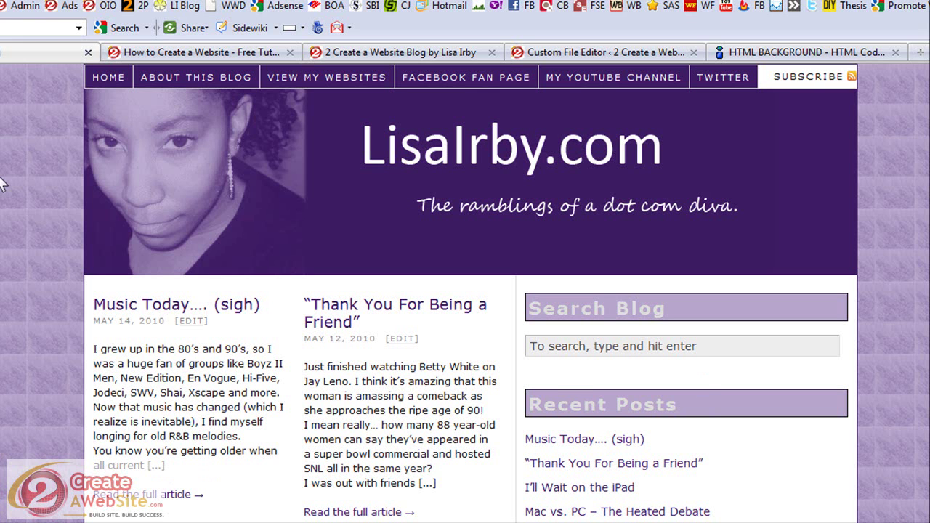
# Look over the golden-tiled tutorial website and the 2 Create a Website blogs
pyautogui.click(116, 51)
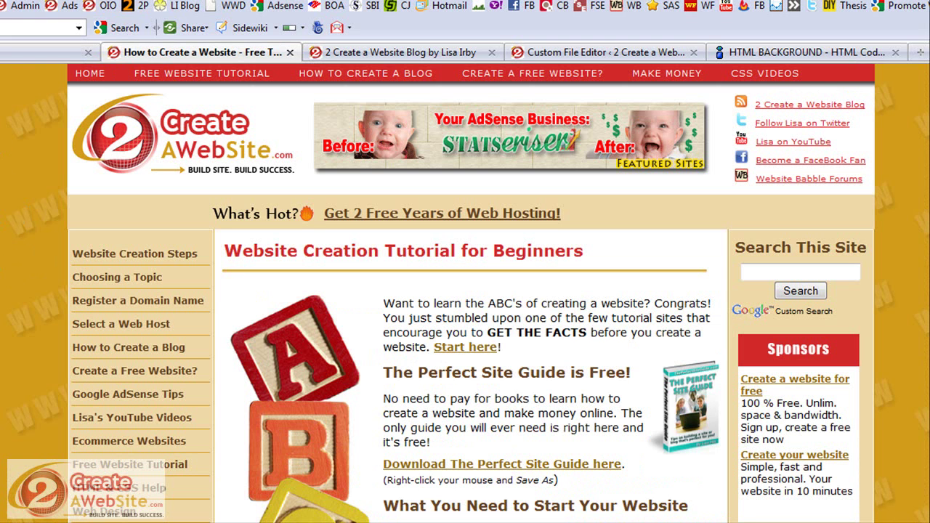
pyautogui.click(367, 53)
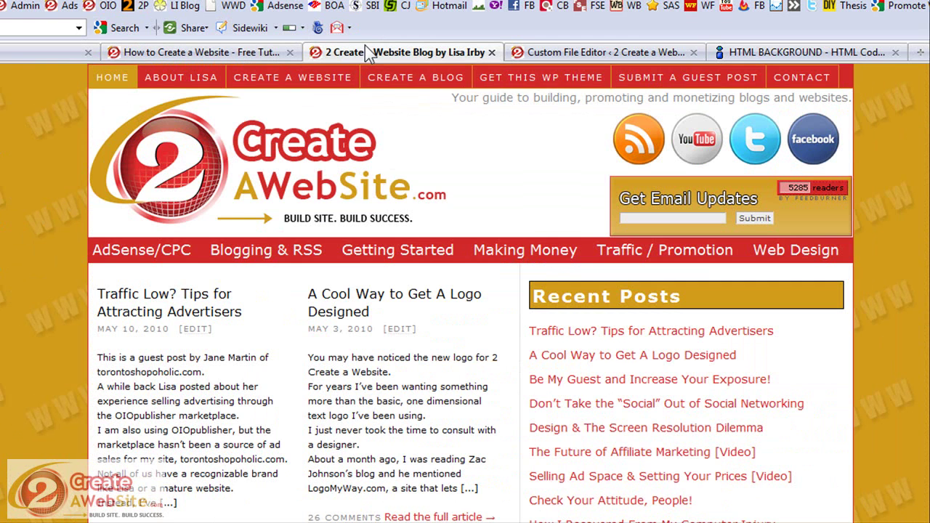
pyautogui.click(27, 56)
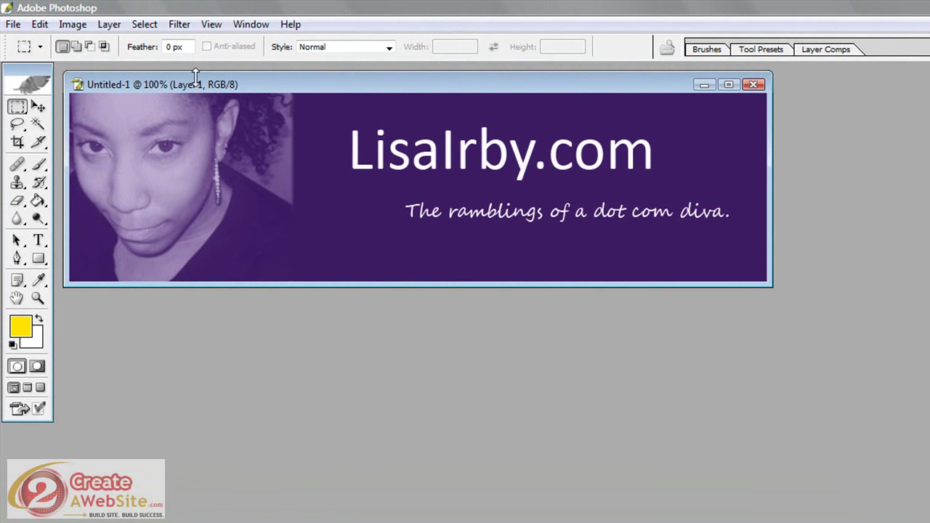
# Try a Pattern Maker sample around the right eye, then discard the result
pyautogui.click(179, 24)
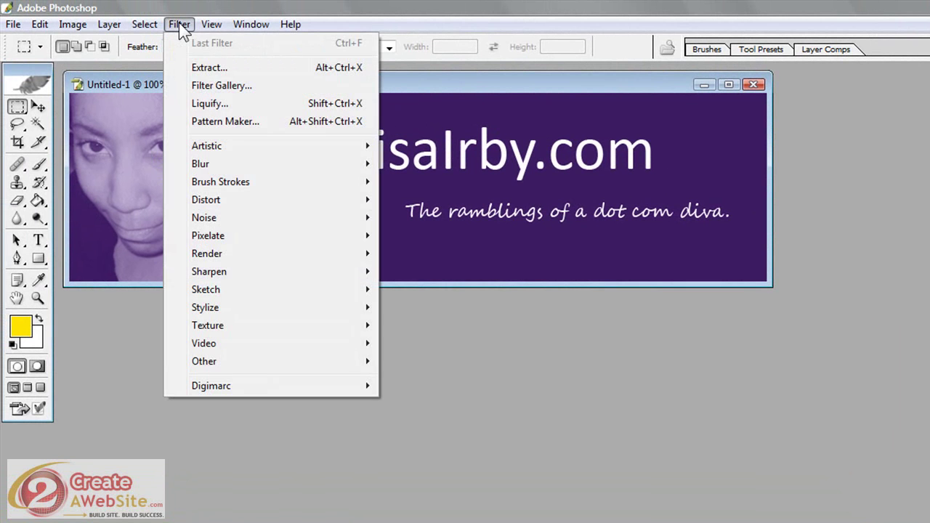
pyautogui.click(210, 121)
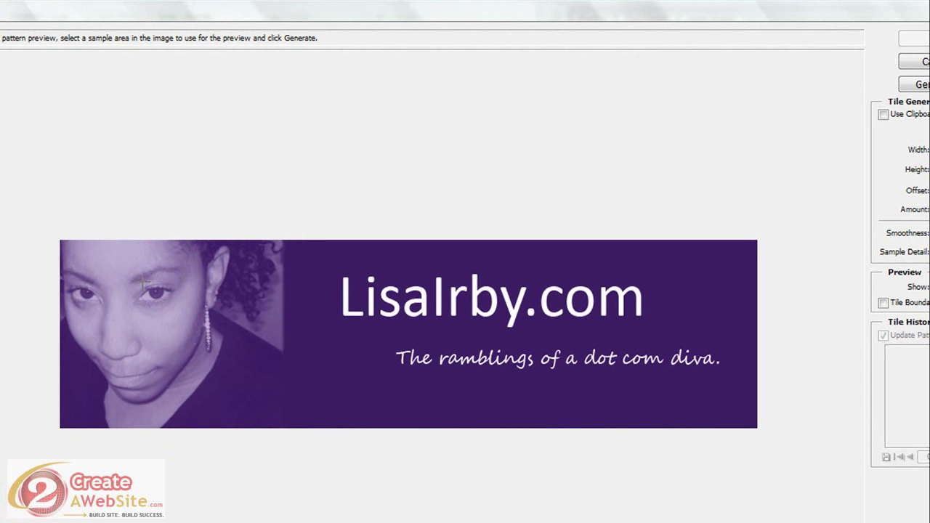
pyautogui.moveTo(142, 279); pyautogui.dragTo(170, 306)
pyautogui.click(914, 84)
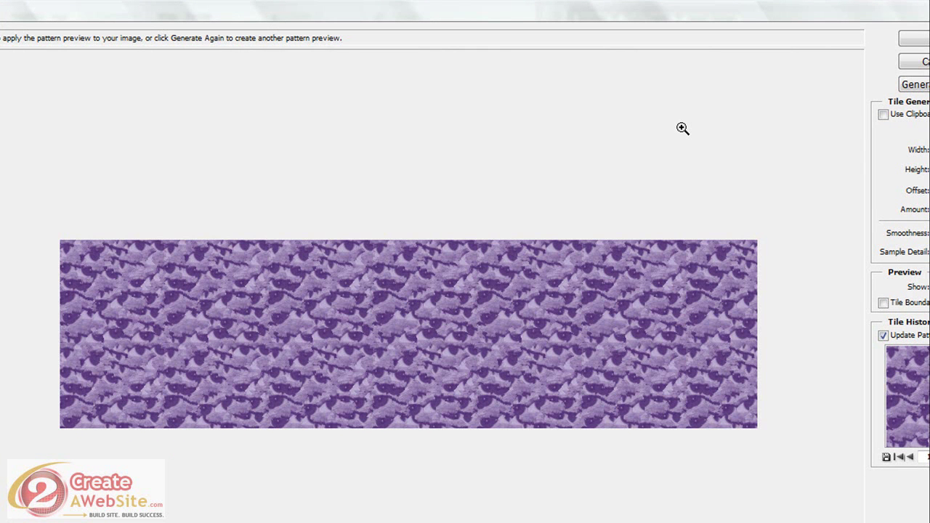
pyautogui.click(914, 61)
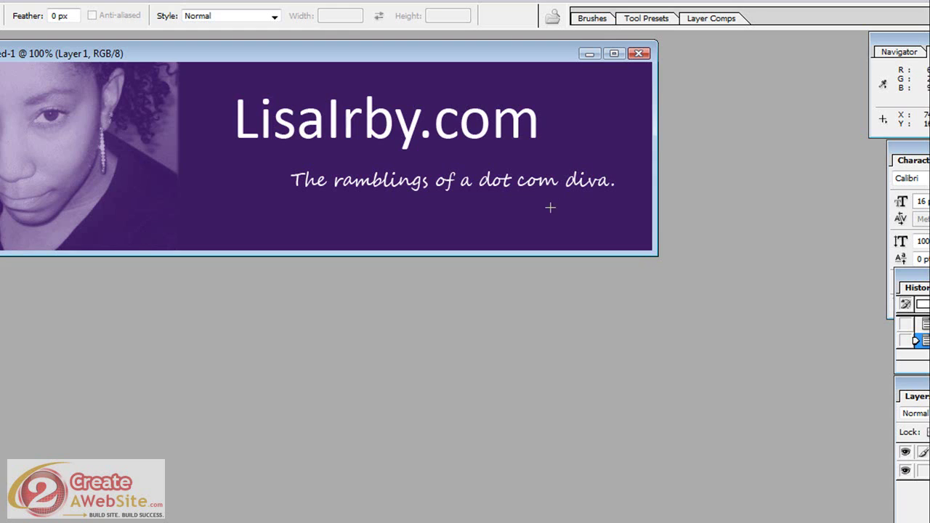
# Generate a Pattern Maker tile from a small patch below the left eye and apply it
pyautogui.click(65, 3)
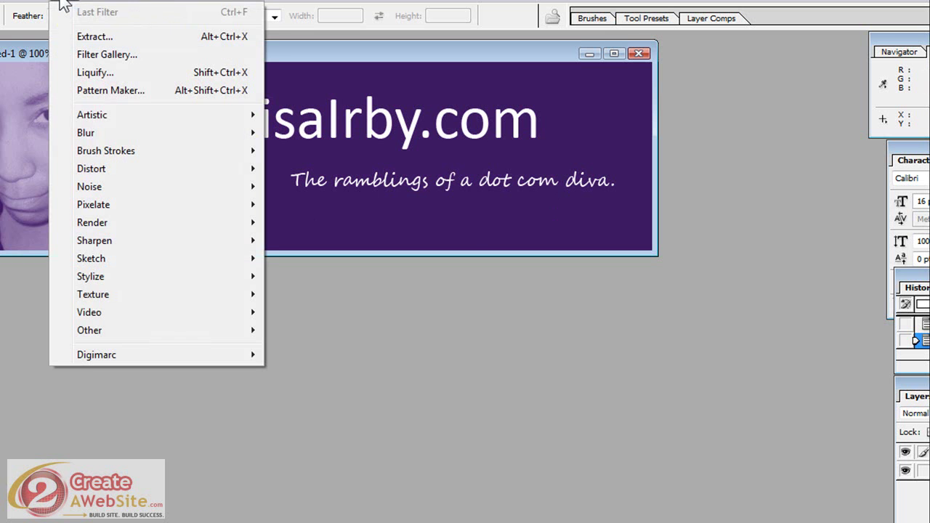
pyautogui.click(109, 90)
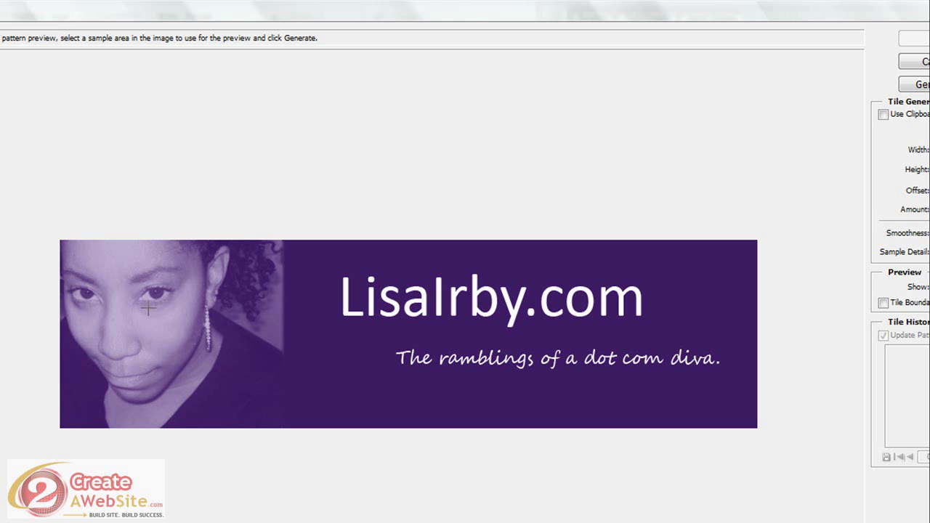
pyautogui.moveTo(148, 310); pyautogui.dragTo(179, 335)
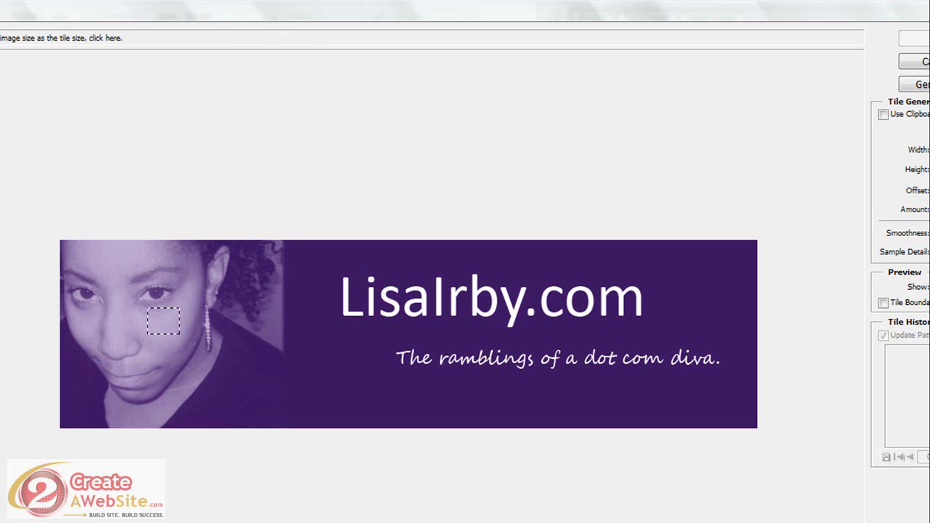
pyautogui.click(914, 85)
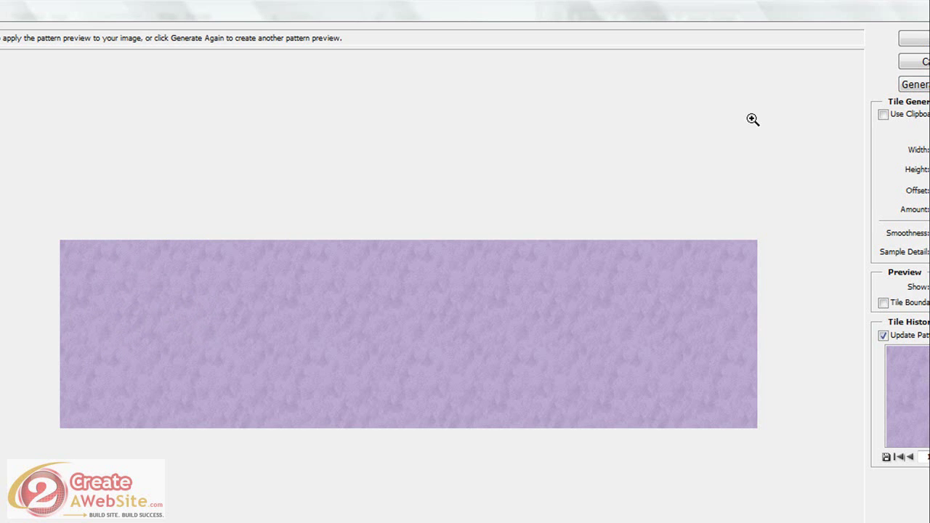
pyautogui.click(915, 38)
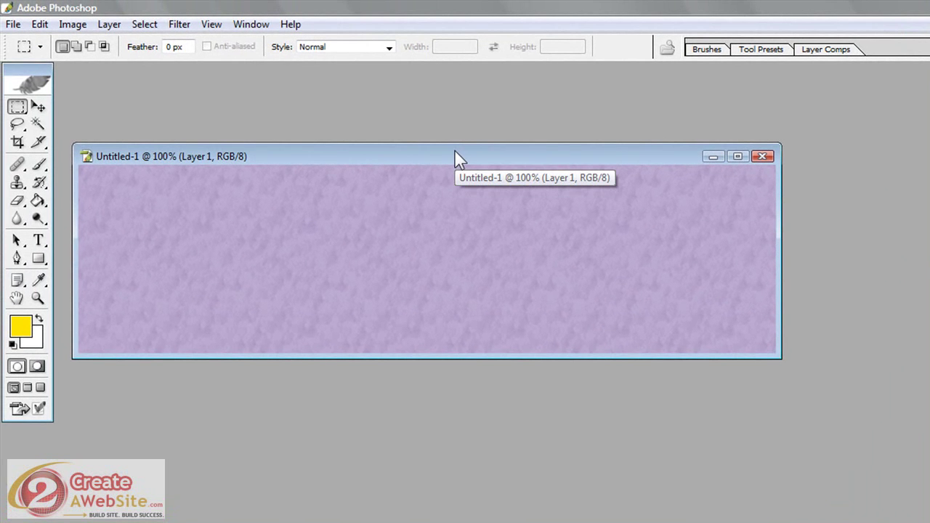
pyautogui.hotkey('alt', 'Tab')
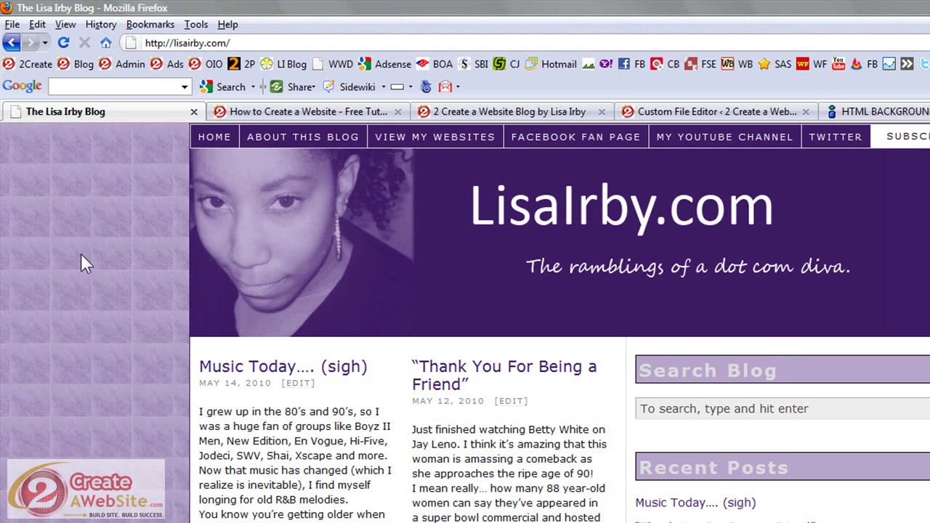
pyautogui.rightClick(54, 248)
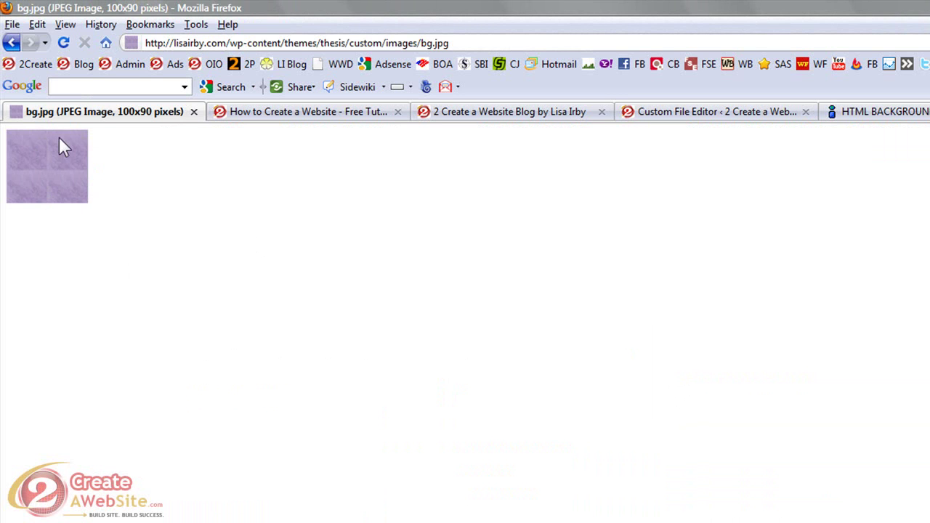
pyautogui.click(11, 43)
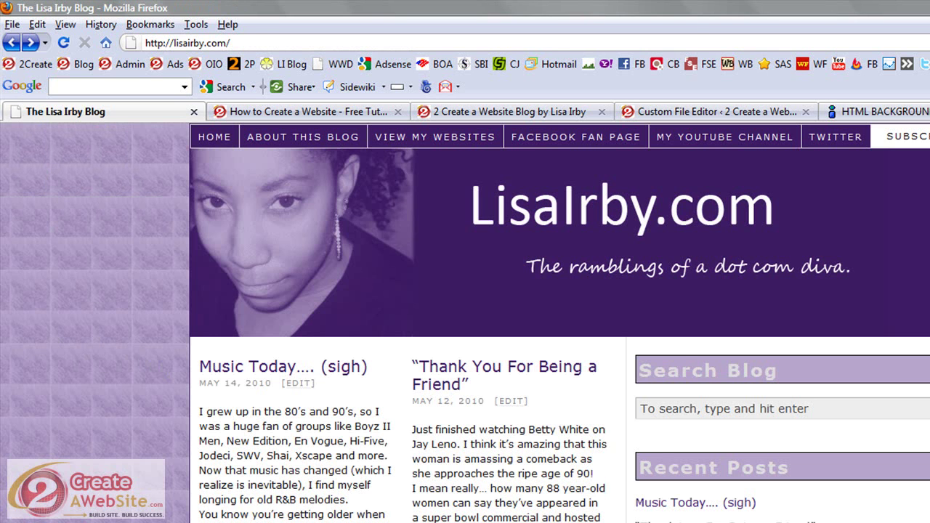
pyautogui.hotkey('alt', 'Tab')
# Marquee-select a small square of the lavender pattern, crop the document to it, and enlarge the window
pyautogui.moveTo(366, 156); pyautogui.dragTo(378, 147)
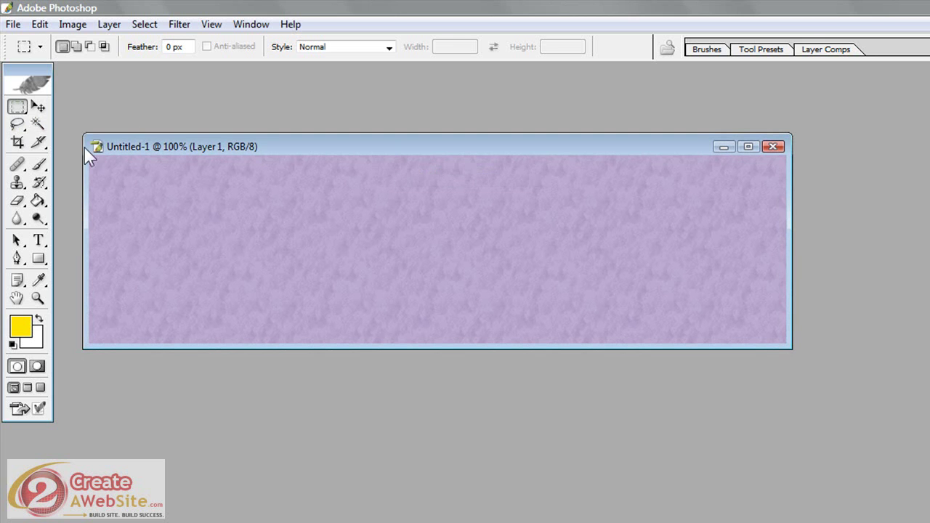
pyautogui.click(17, 106)
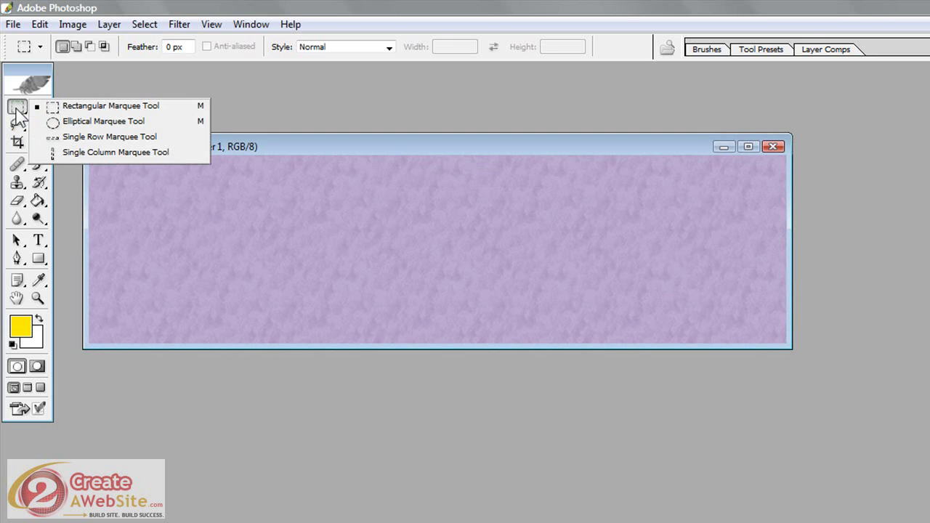
pyautogui.moveTo(103, 178); pyautogui.dragTo(195, 269)
pyautogui.click(72, 24)
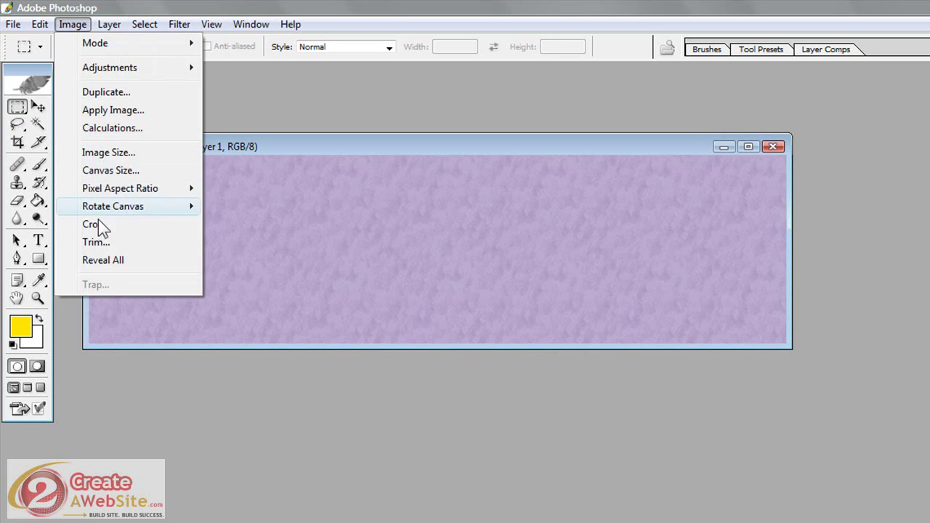
pyautogui.click(99, 224)
pyautogui.moveTo(194, 249); pyautogui.dragTo(251, 303)
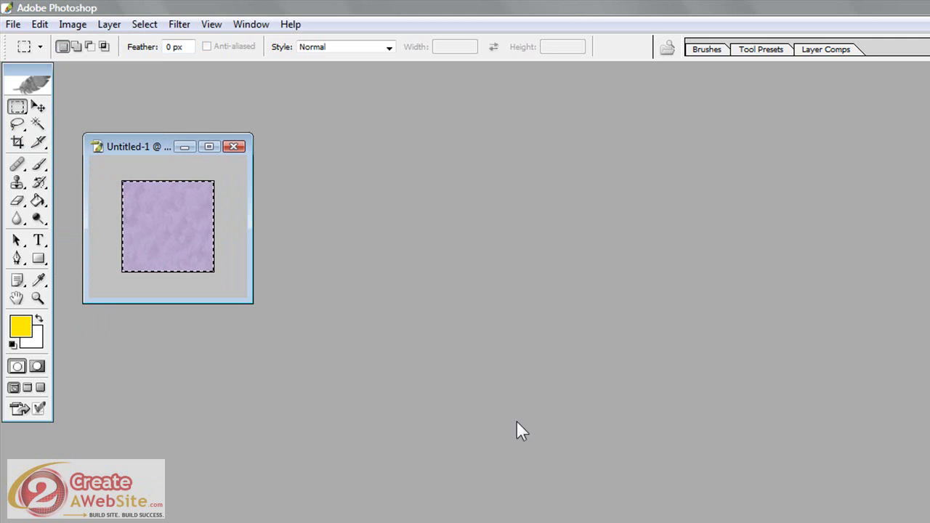
pyautogui.hotkey('alt', 'Tab')
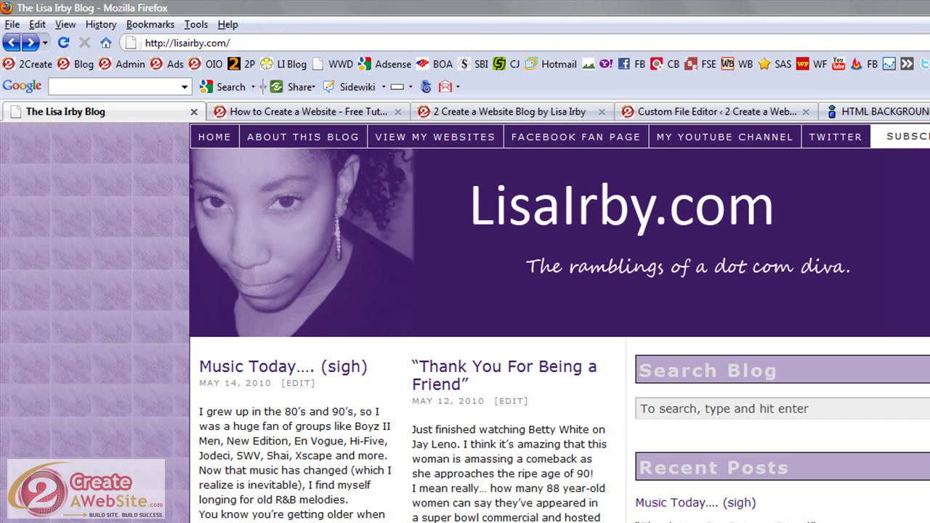
pyautogui.click(248, 112)
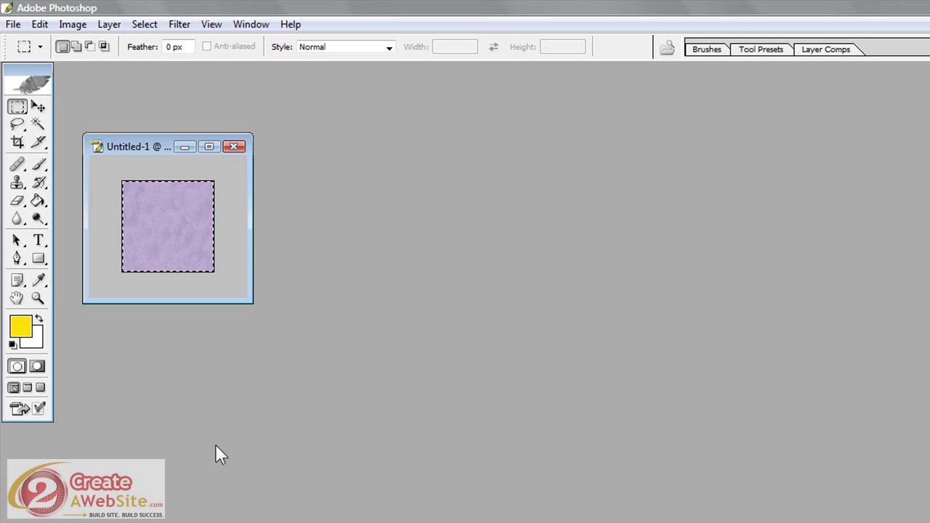
# Open the golden WWW tile image and create a new 125×122 blank document
pyautogui.click(14, 25)
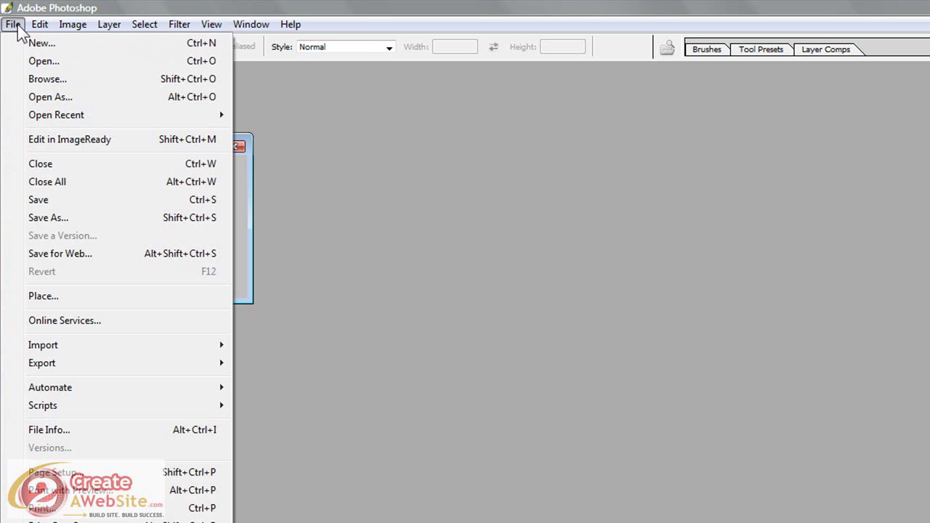
pyautogui.click(14, 25)
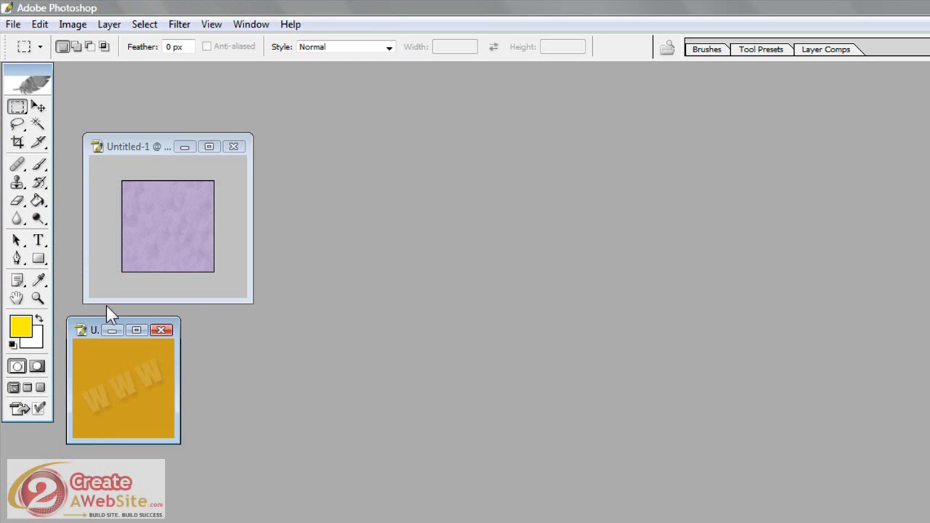
pyautogui.click(13, 23)
pyautogui.click(29, 43)
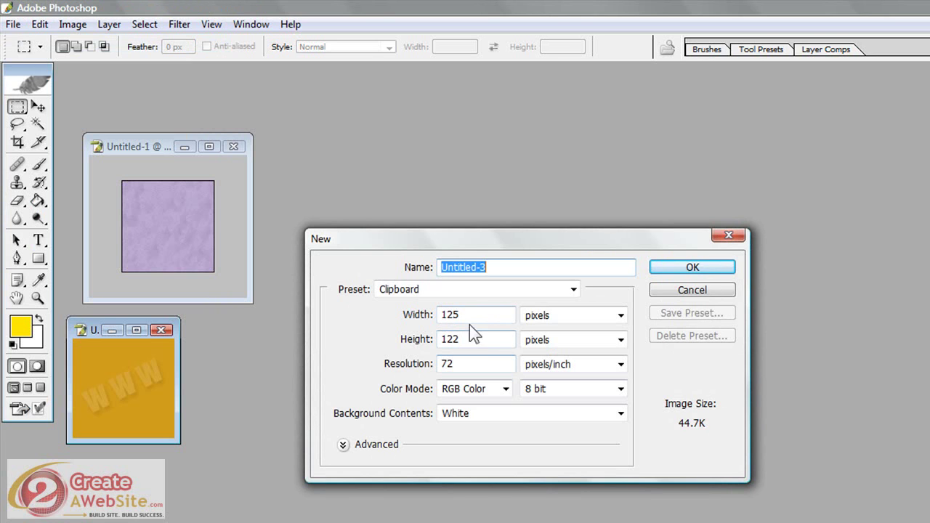
pyautogui.click(721, 271)
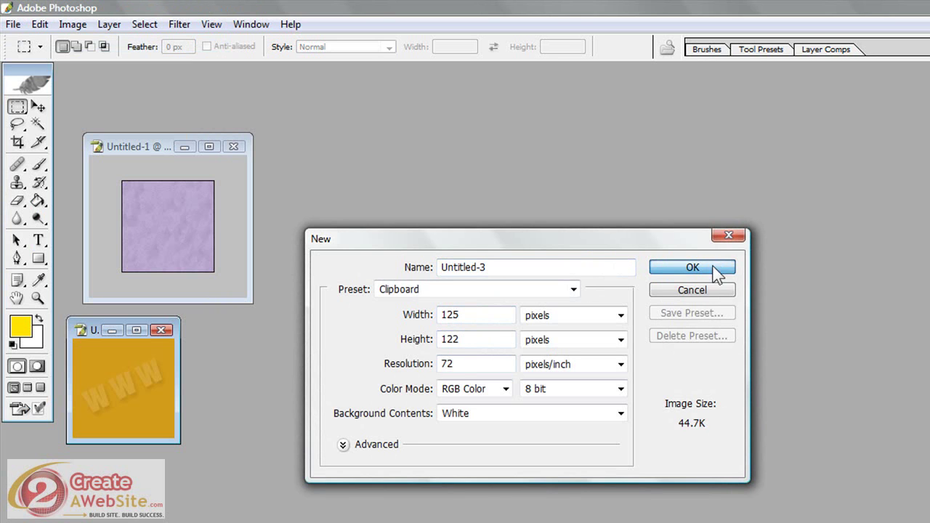
pyautogui.doubleClick(461, 315)
pyautogui.doubleClick(470, 340)
pyautogui.click(684, 273)
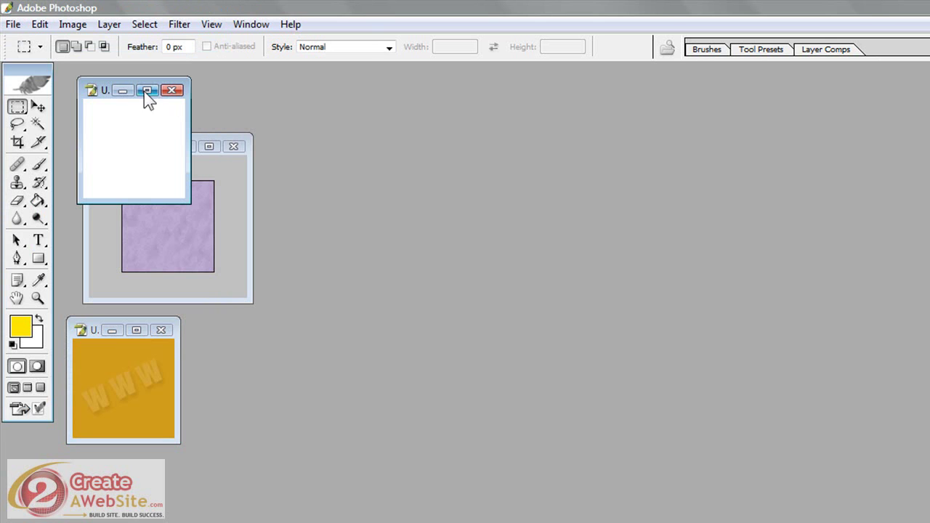
pyautogui.moveTo(106, 86); pyautogui.dragTo(307, 338)
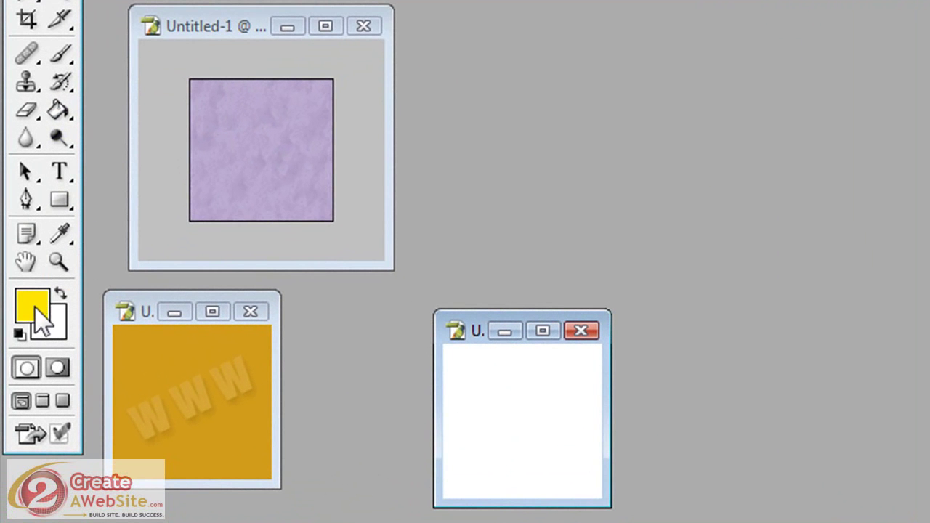
# Sample the tile's golden colour as foreground and paint-bucket fill the blank document
pyautogui.click(34, 306)
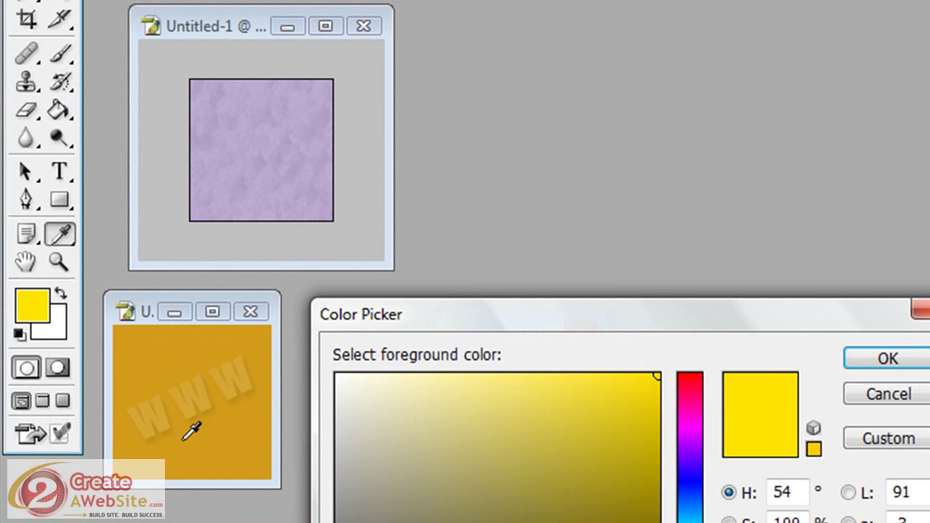
pyautogui.click(215, 440)
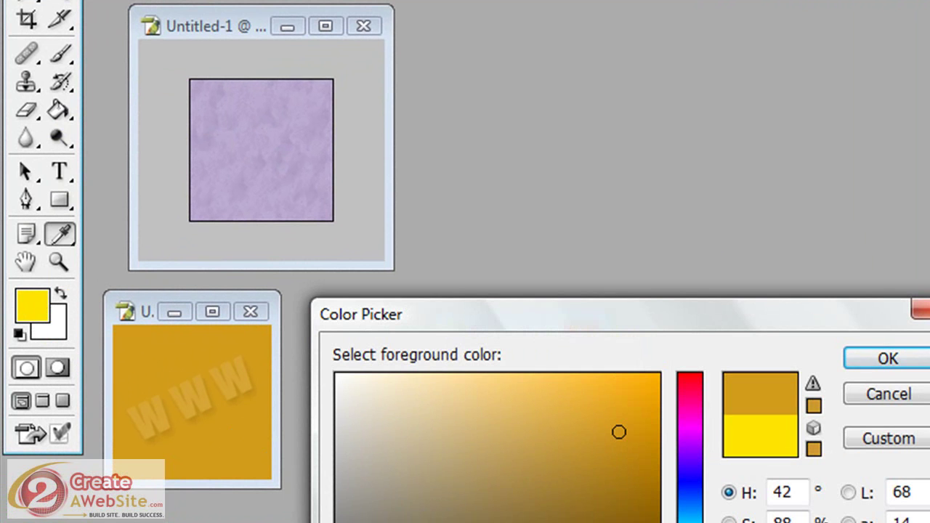
pyautogui.click(873, 359)
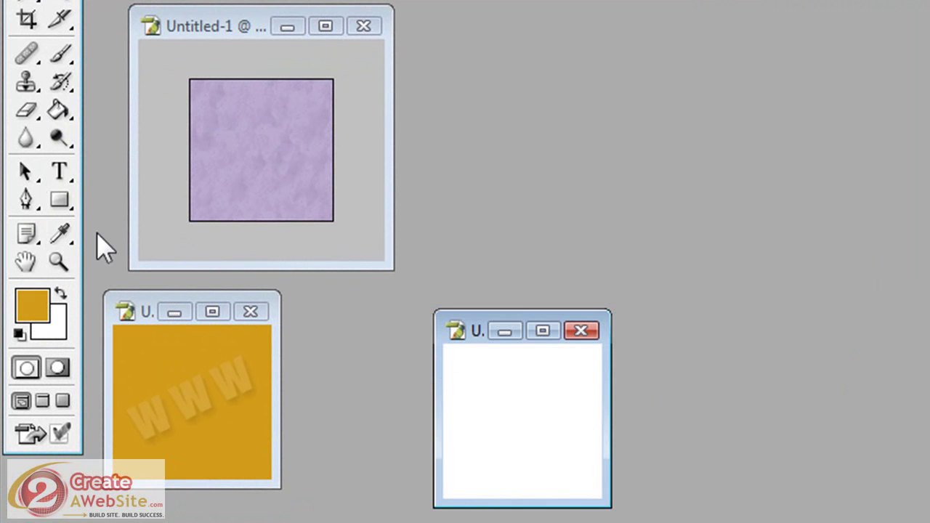
pyautogui.click(55, 117)
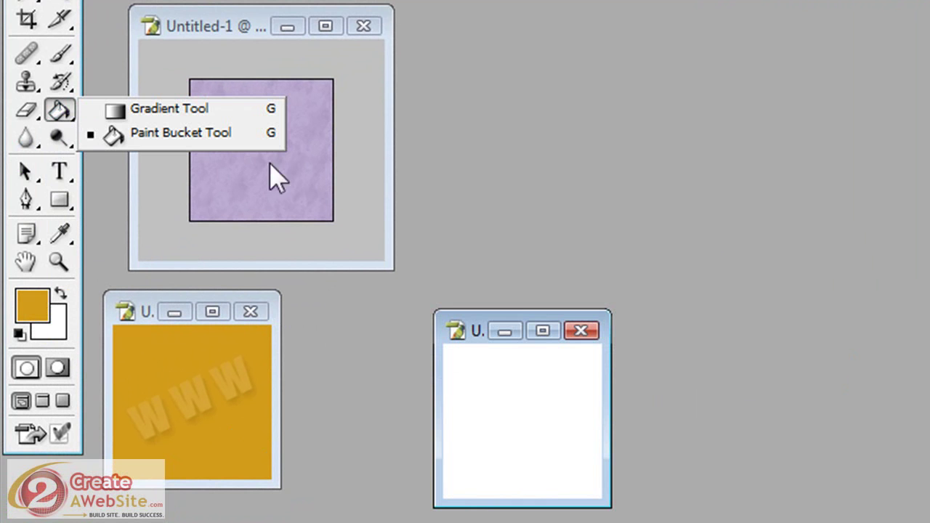
pyautogui.click(470, 372)
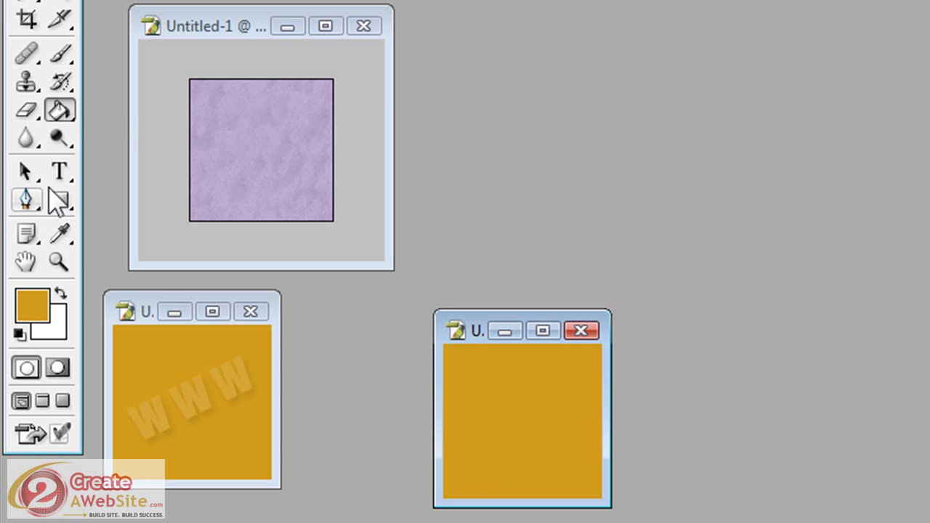
# Type 'www' in black text inside the orange square
pyautogui.click(65, 174)
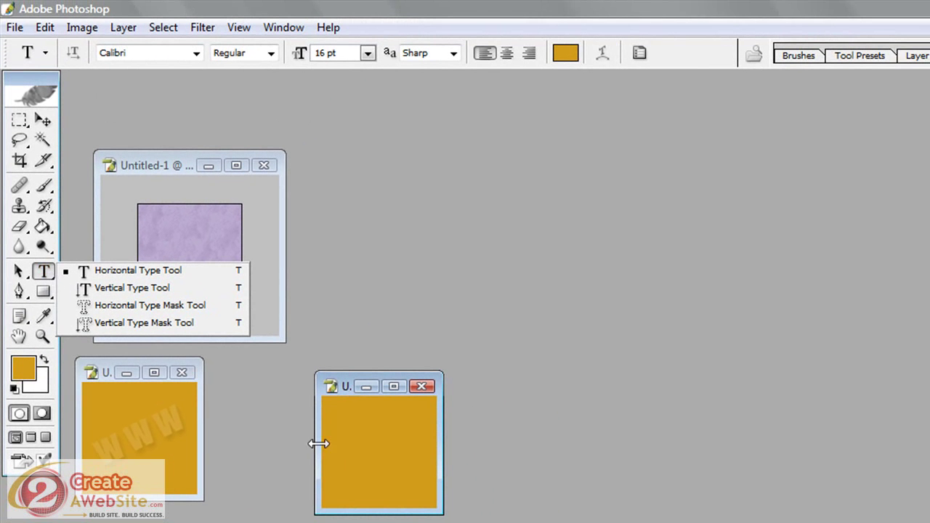
pyautogui.click(364, 442)
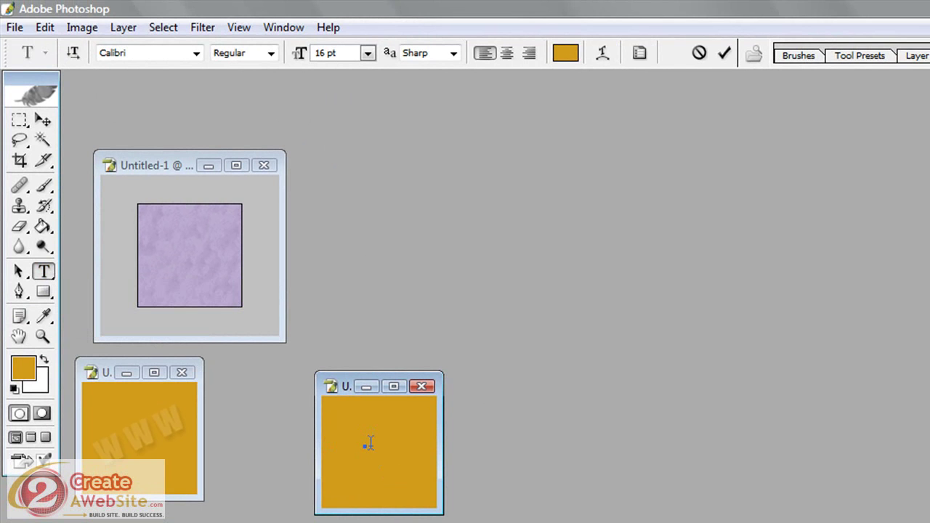
pyautogui.click(564, 55)
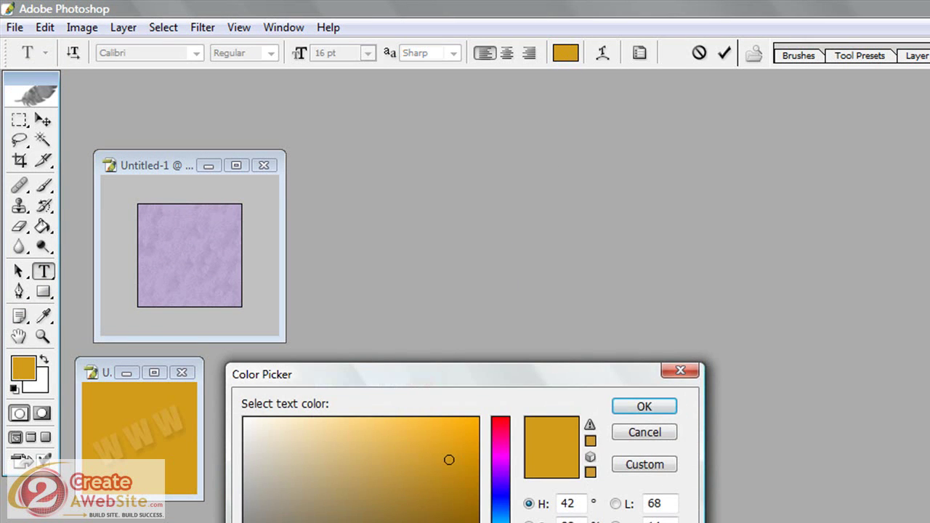
pyautogui.click(472, 522)
pyautogui.click(635, 407)
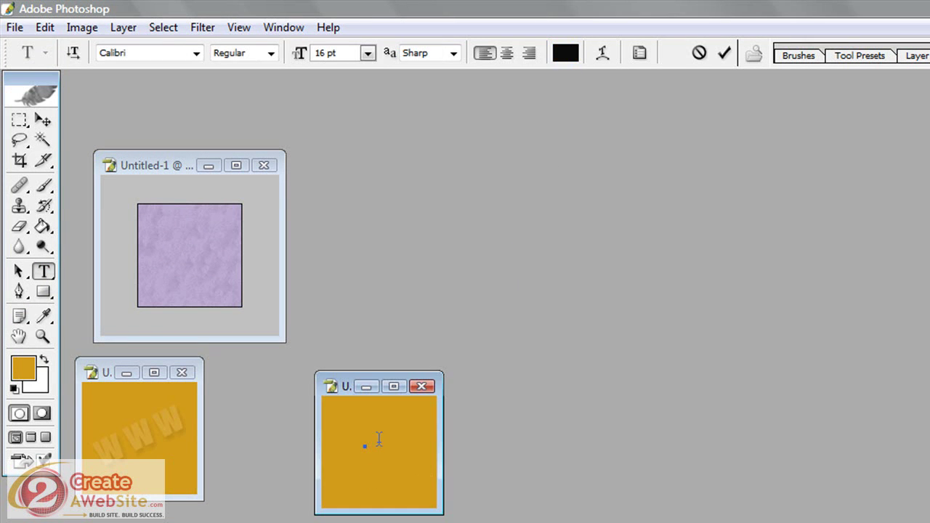
pyautogui.write('www')
# Enlarge the selected www text to 48 pt
pyautogui.moveTo(398, 444); pyautogui.dragTo(354, 445)
pyautogui.click(368, 53)
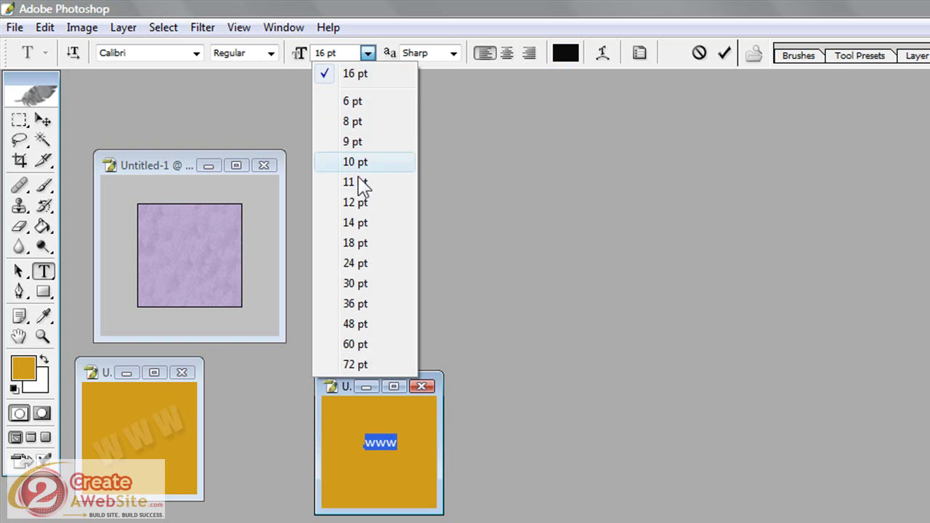
pyautogui.click(356, 263)
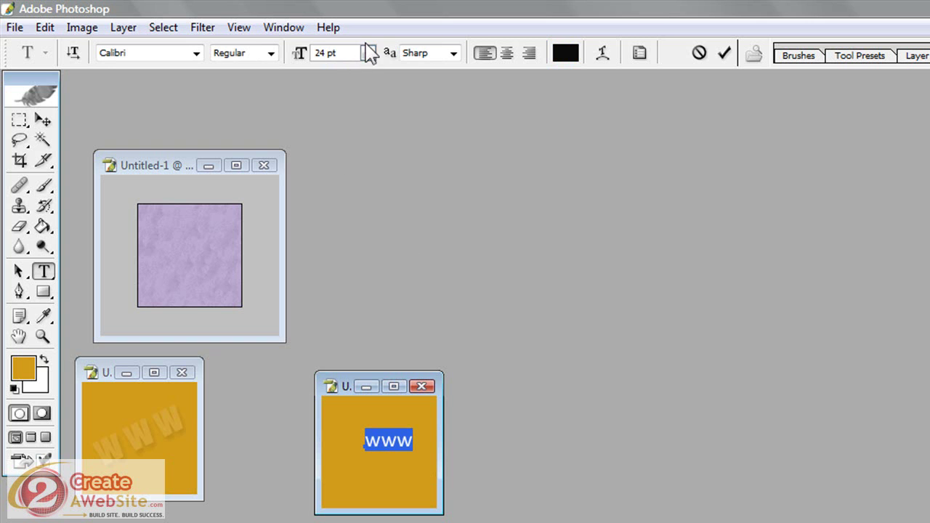
pyautogui.click(368, 53)
pyautogui.click(353, 324)
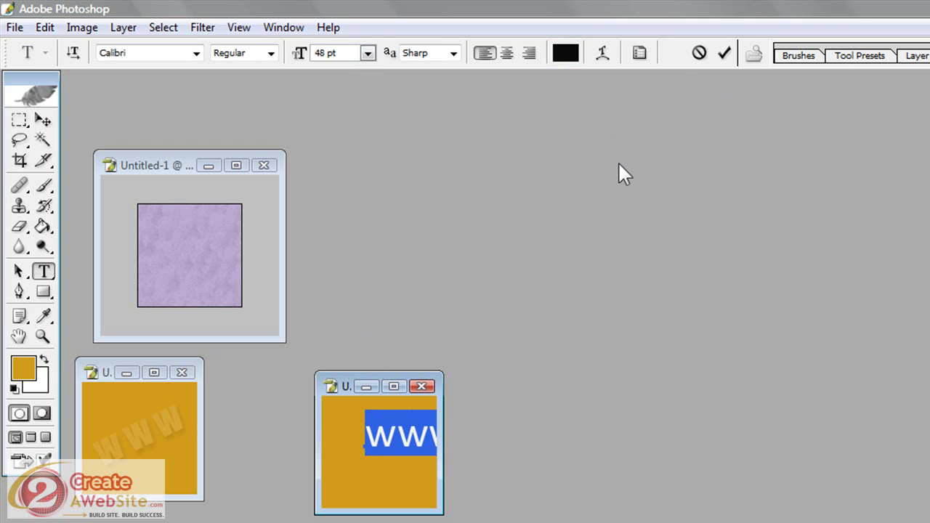
# Commit the text and nudge it left and down with the arrow keys until centred
pyautogui.click(724, 53)
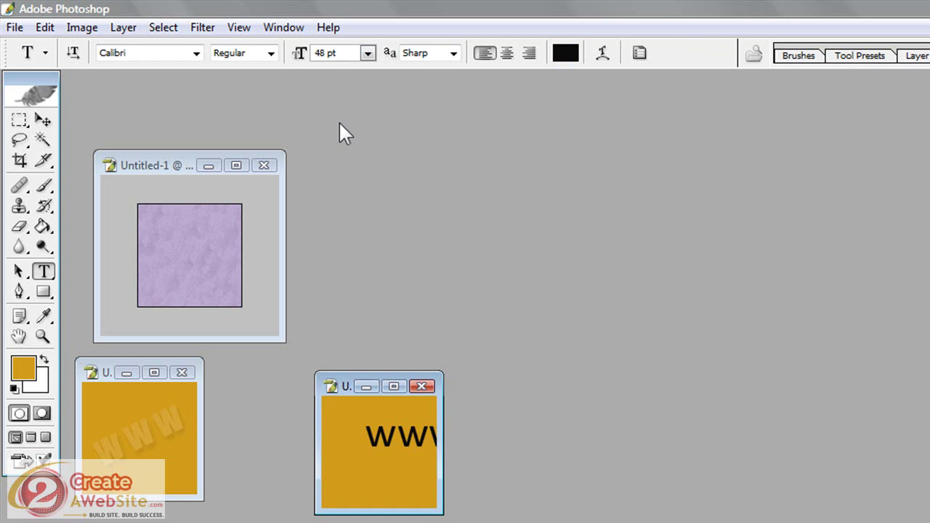
pyautogui.click(43, 121)
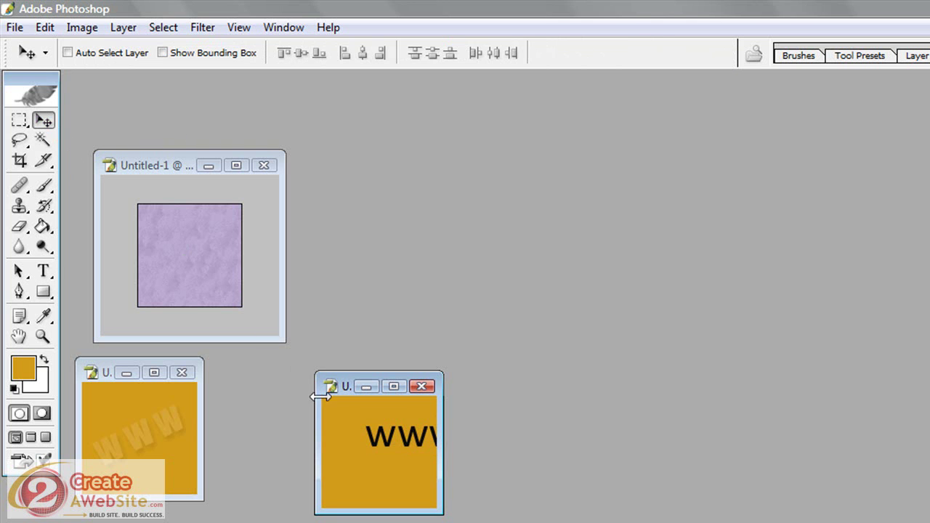
pyautogui.press('Left')
pyautogui.press('Left')
pyautogui.press('Left')
pyautogui.press('Left')
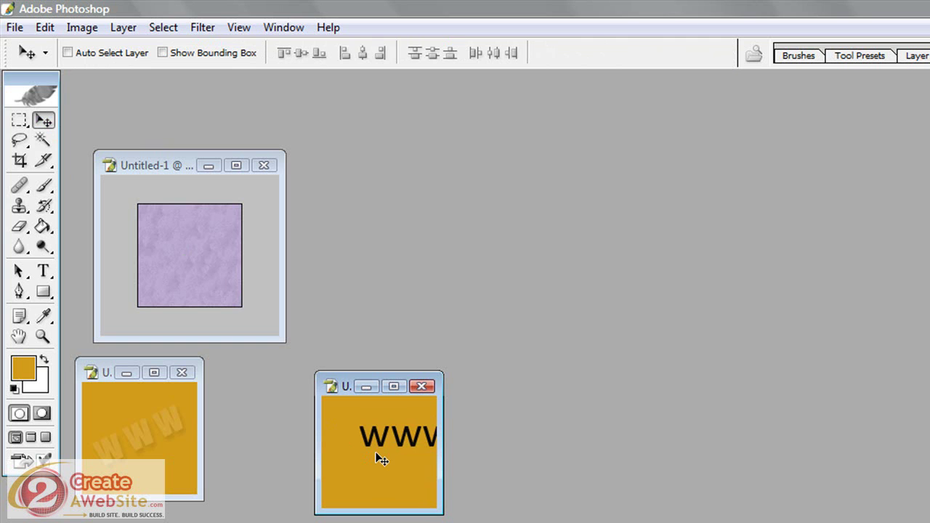
pyautogui.press('Left')
pyautogui.press('Left')
pyautogui.press('Left')
pyautogui.press('Left')
pyautogui.press('Left')
pyautogui.press('Left')
pyautogui.press('Left')
pyautogui.press('Left')
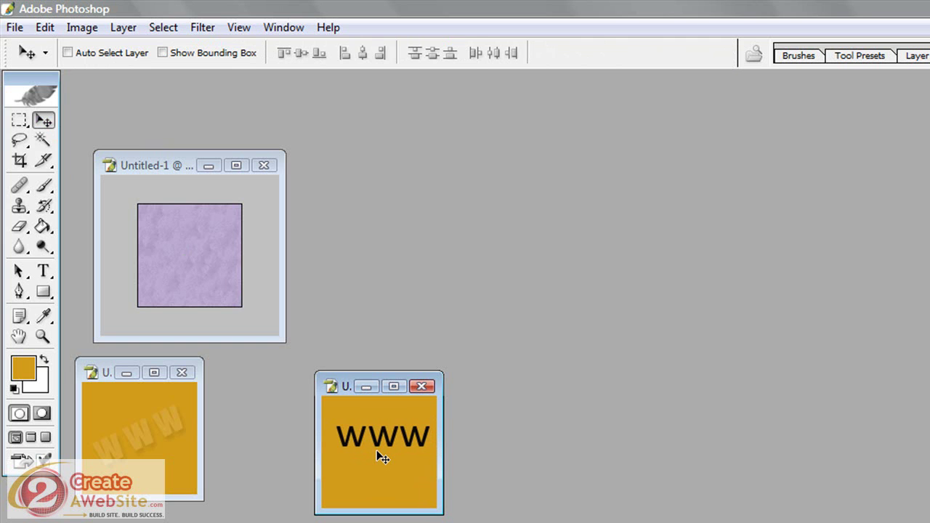
pyautogui.press('Down')
pyautogui.press('Down')
pyautogui.press('Down')
pyautogui.press('Down')
pyautogui.press('Down')
pyautogui.press('Down')
pyautogui.press('Down')
pyautogui.press('Down')
pyautogui.press('Down')
pyautogui.press('Down')
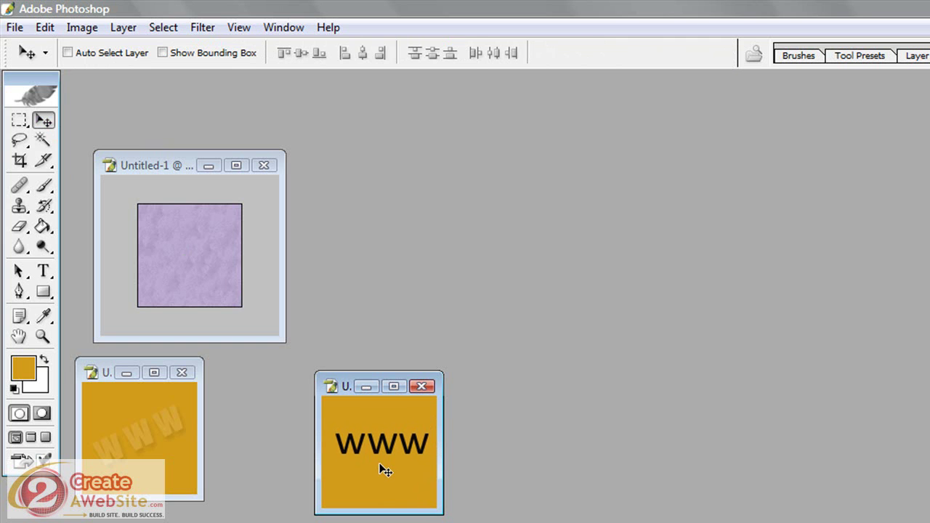
pyautogui.press('Down')
pyautogui.press('Down')
pyautogui.press('Down')
pyautogui.press('Down')
pyautogui.press('Down')
pyautogui.press('Down')
pyautogui.press('Left')
pyautogui.press('Left')
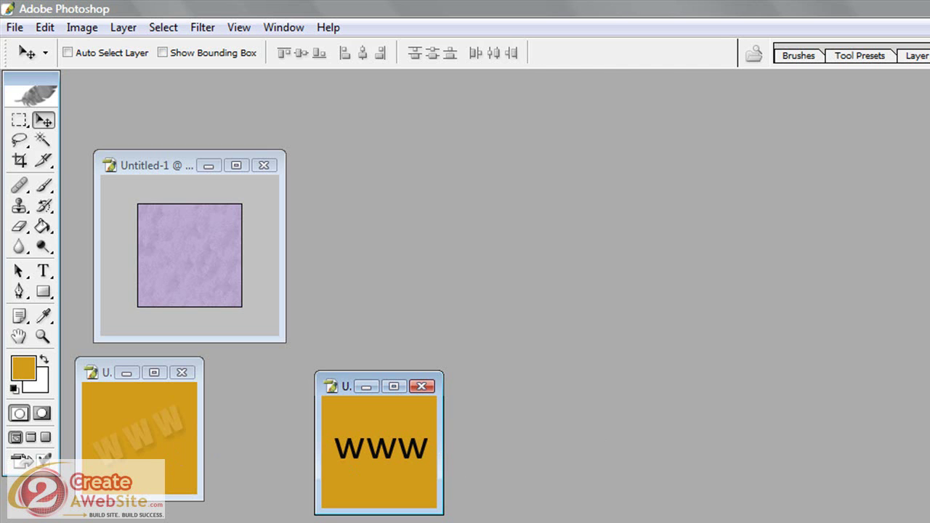
# Lower the www layer's opacity to 30% in its Blending Options
pyautogui.press('F7')
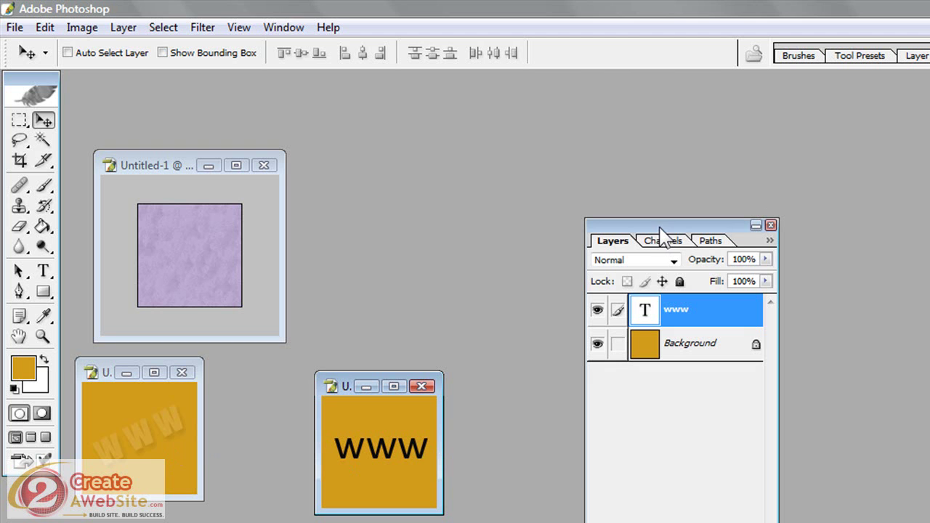
pyautogui.rightClick(684, 313)
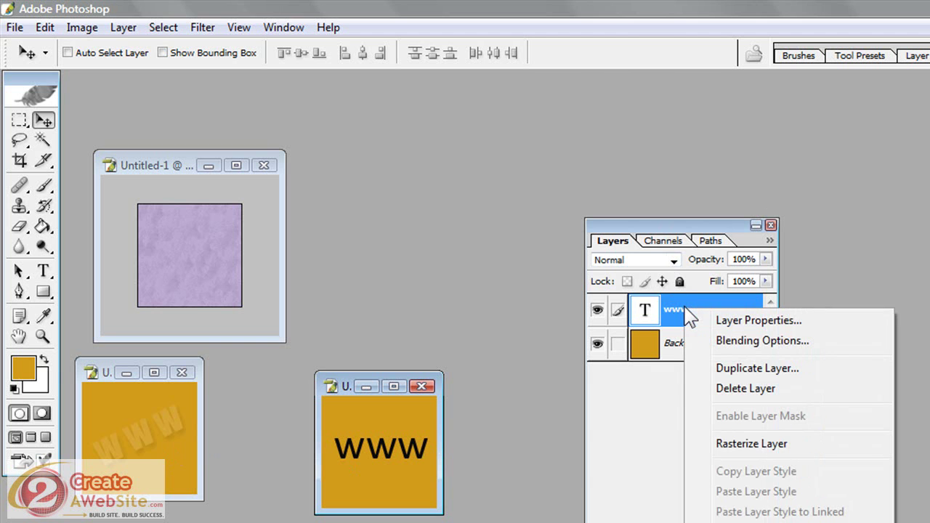
pyautogui.click(724, 341)
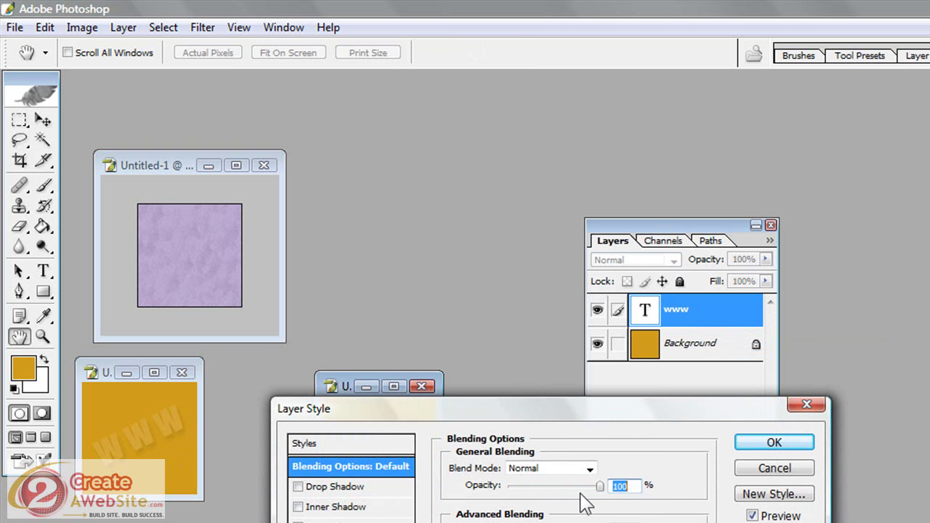
pyautogui.moveTo(608, 419); pyautogui.dragTo(806, 316)
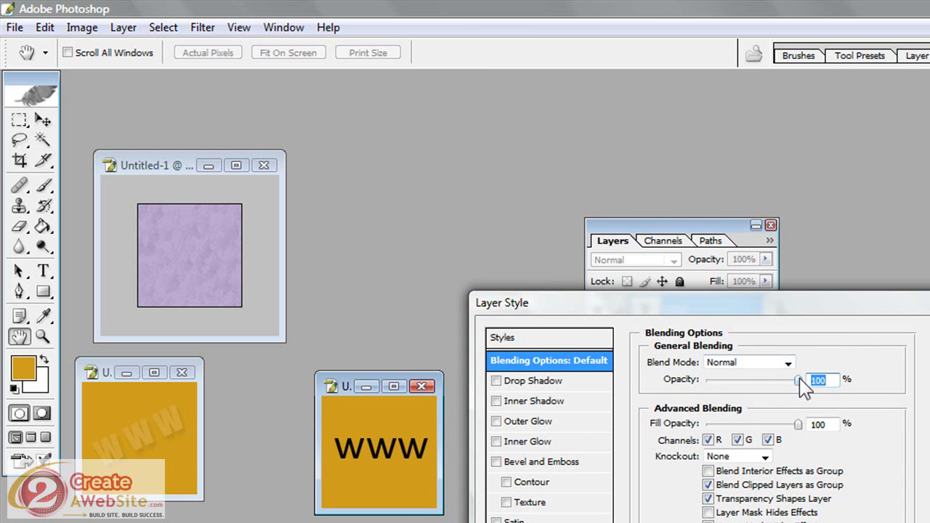
pyautogui.moveTo(799, 379); pyautogui.dragTo(733, 382)
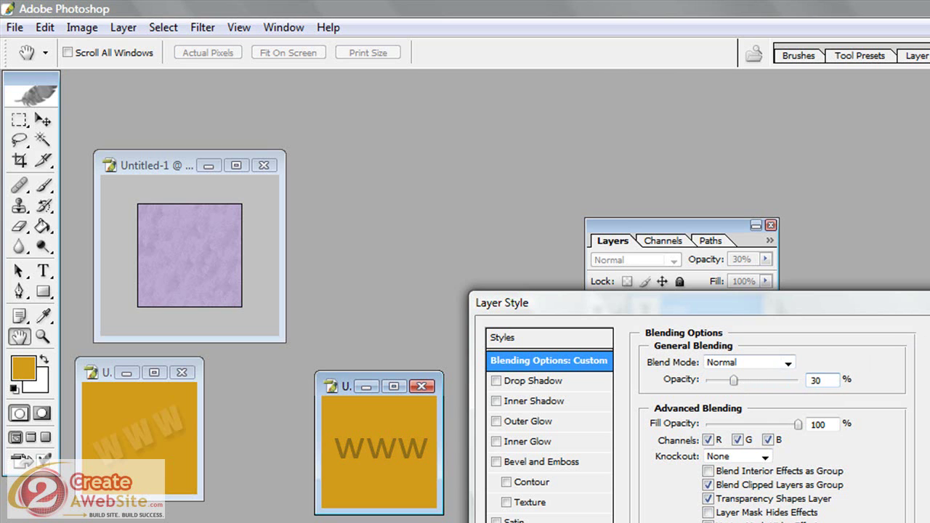
pyautogui.press('Return')
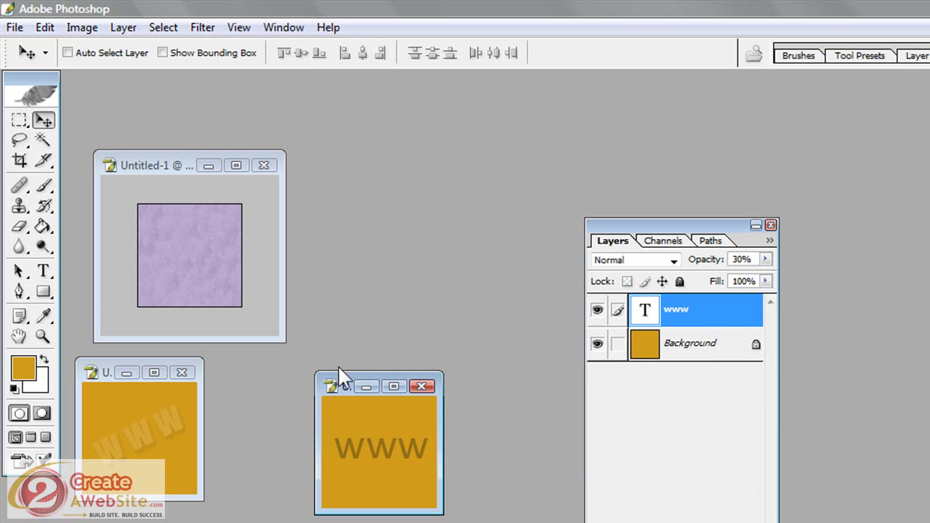
# Rotate the www text about -26° counter-clockwise with Edit > Transform > Rotate
pyautogui.click(45, 27)
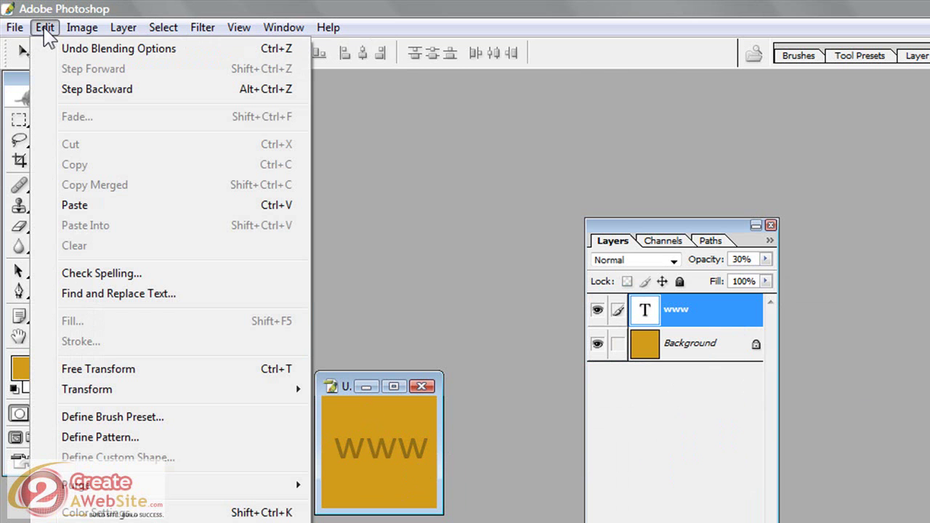
pyautogui.moveTo(128, 394)
pyautogui.click(381, 440)
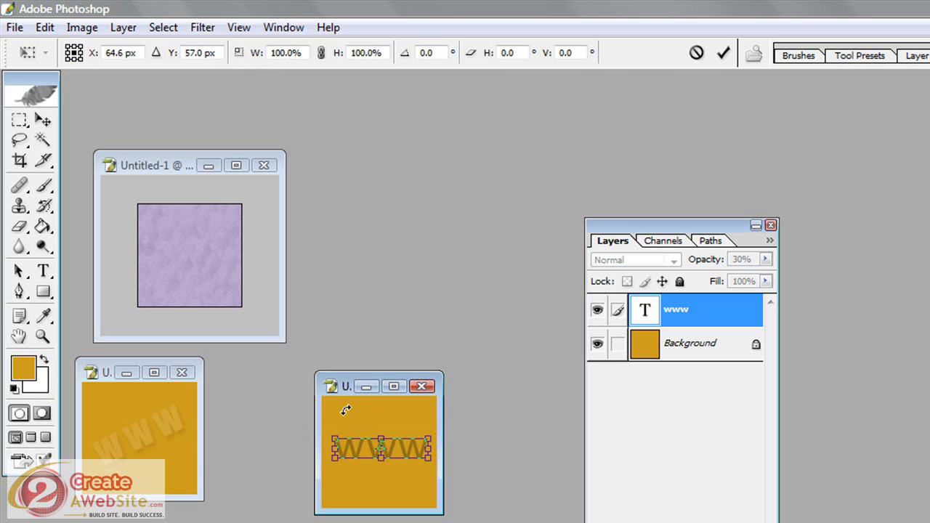
pyautogui.moveTo(341, 411); pyautogui.dragTo(326, 430)
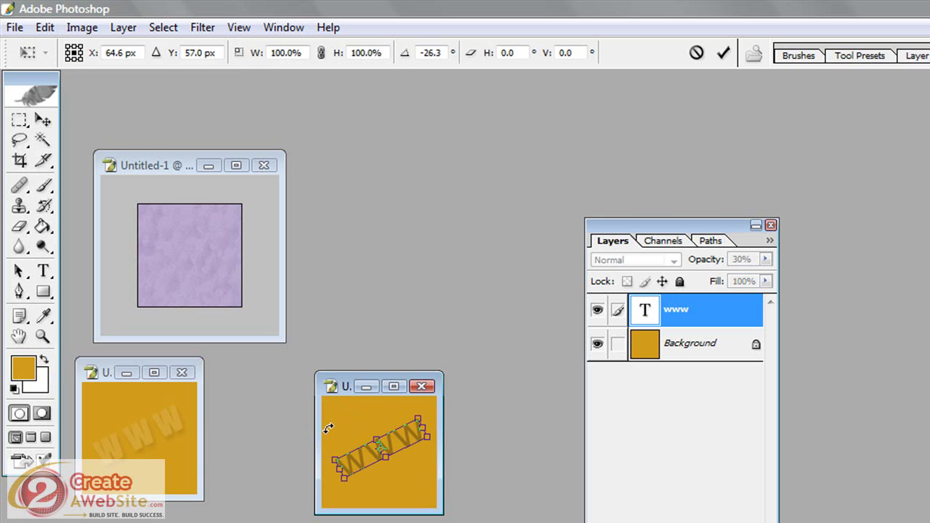
pyautogui.click(724, 54)
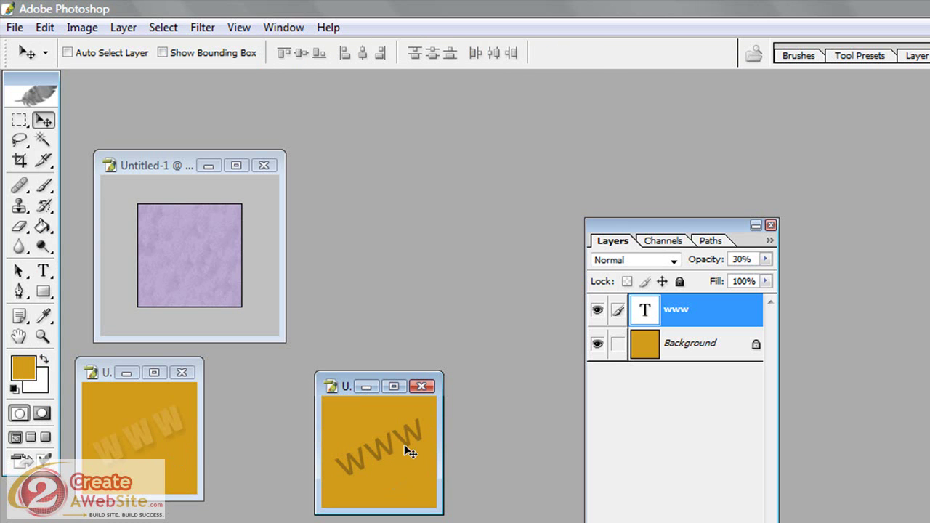
# Add a drop shadow to the www layer through its Blending Options
pyautogui.rightClick(678, 314)
pyautogui.click(720, 346)
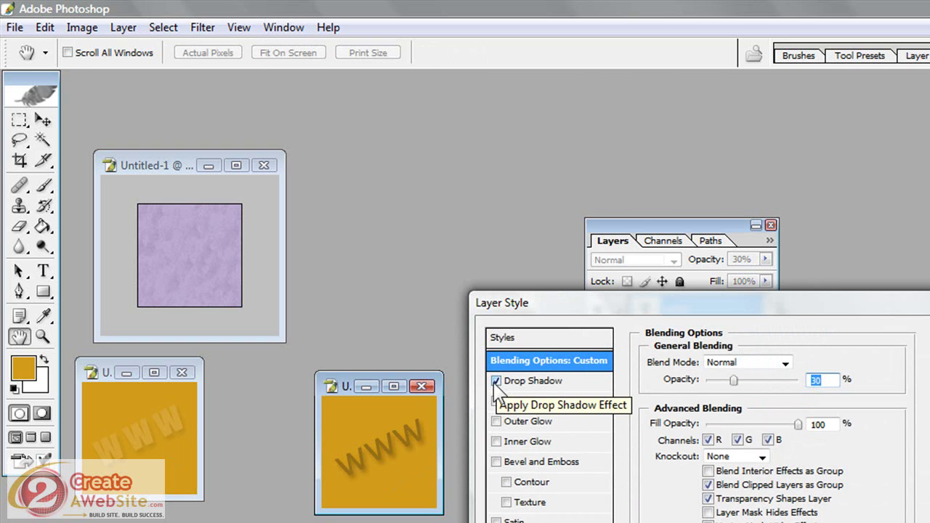
pyautogui.press('Return')
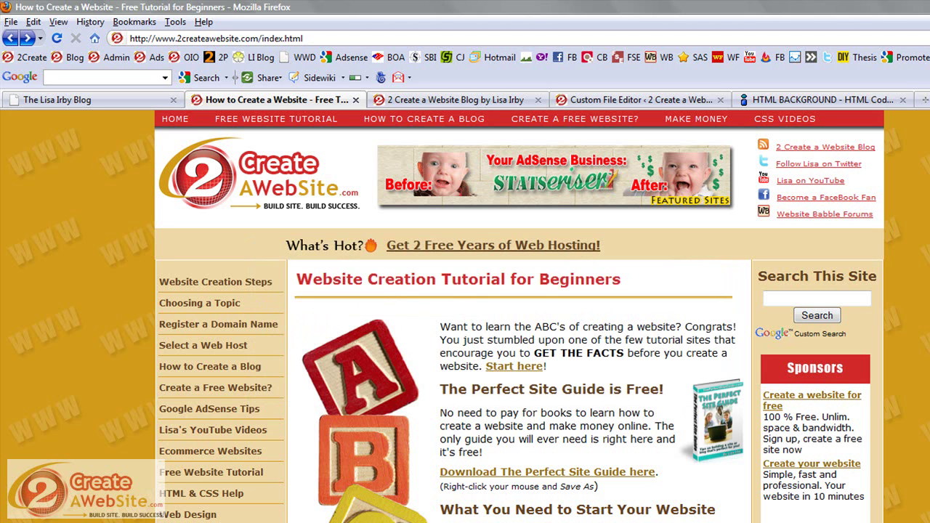
pyautogui.press('F12')
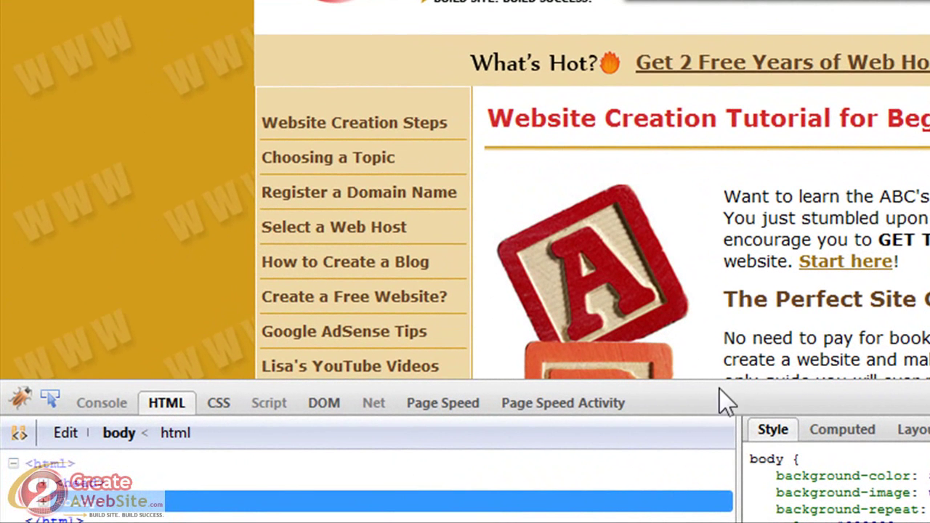
pyautogui.click(49, 398)
pyautogui.click(71, 124)
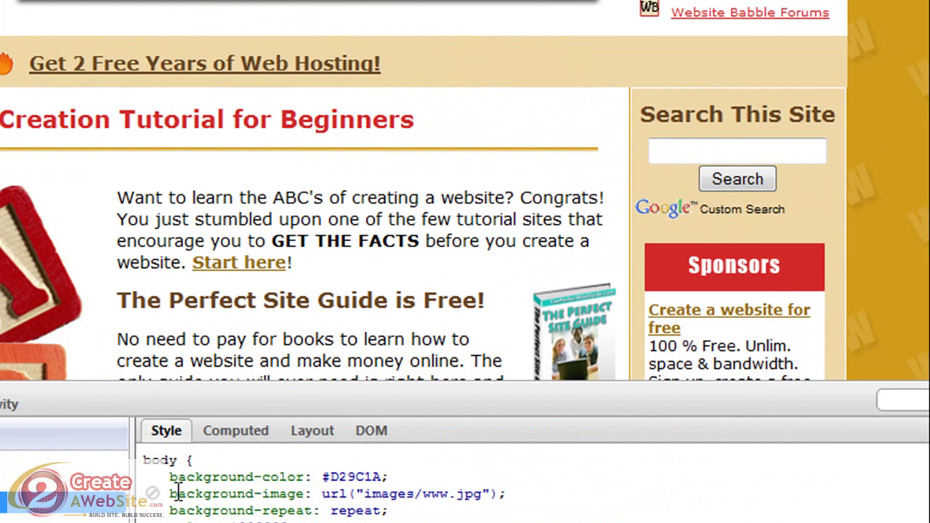
pyautogui.click(172, 494)
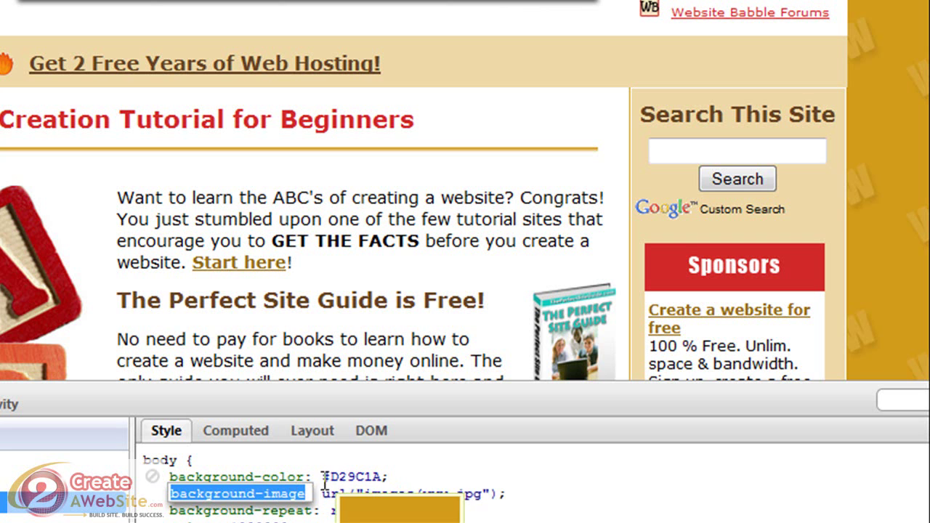
pyautogui.click(434, 494)
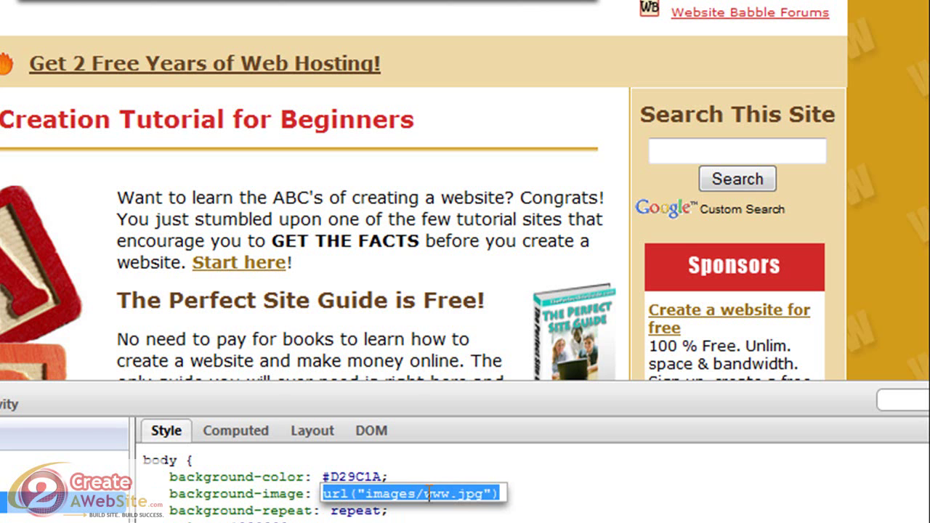
pyautogui.click(428, 494)
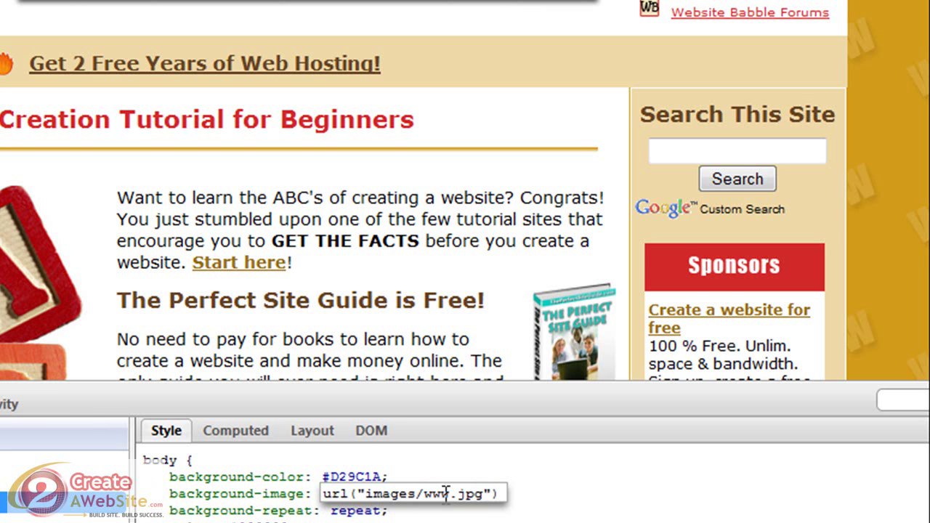
pyautogui.moveTo(423, 494); pyautogui.dragTo(451, 496)
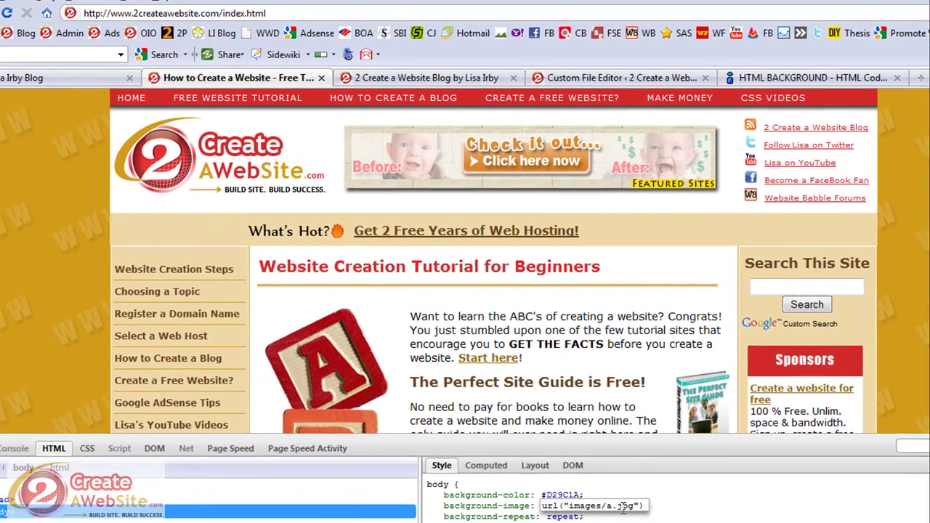
pyautogui.write('abc')
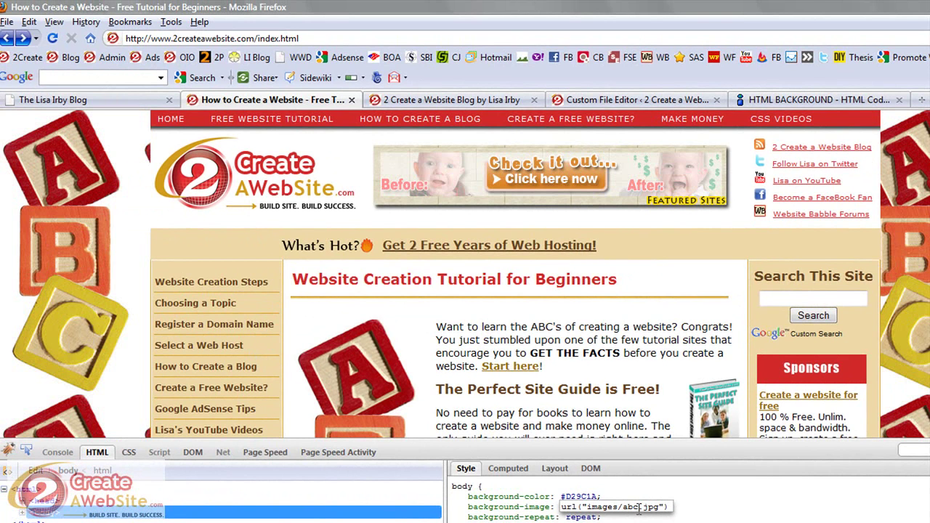
pyautogui.press('BackSpace')
pyautogui.press('BackSpace')
pyautogui.press('BackSpace')
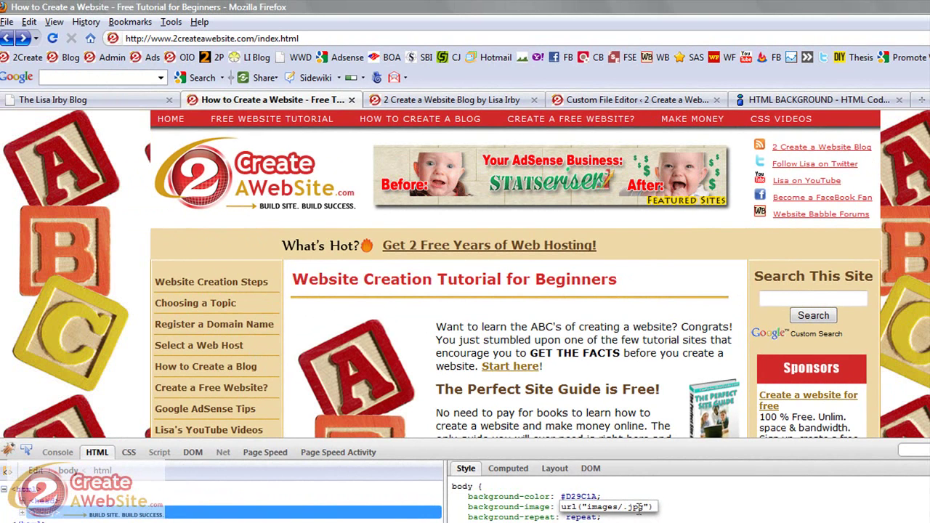
pyautogui.write('www')
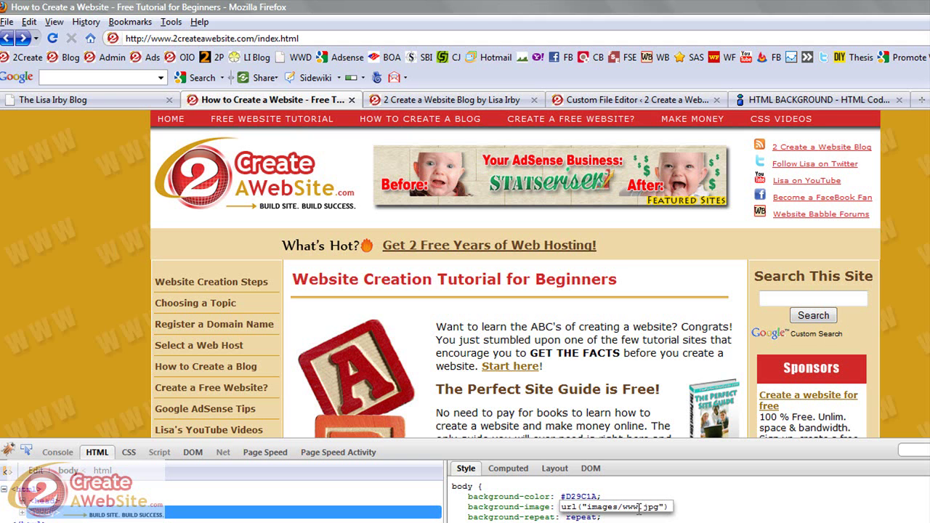
pyautogui.click(501, 507)
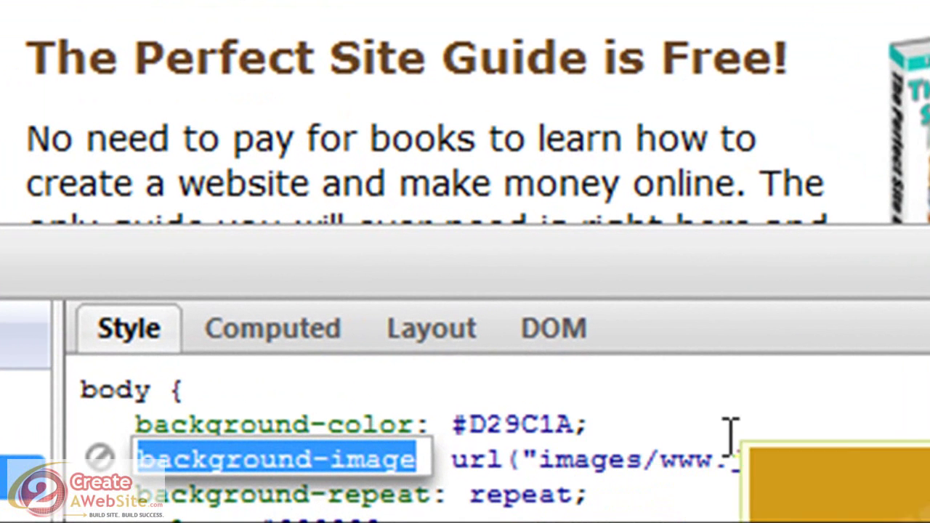
pyautogui.moveTo(815, 441)
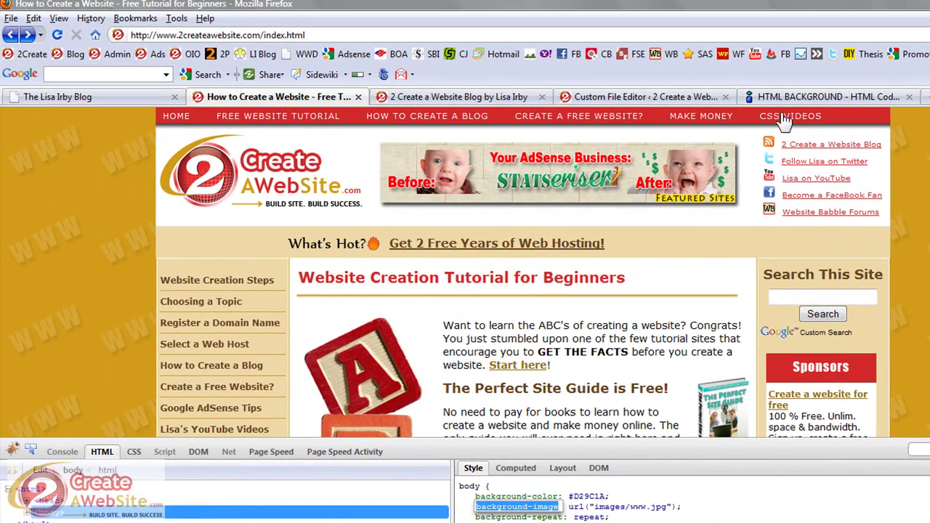
# Open the HTML BACKGROUND tutorial and highlight its BACKGROUND="paper.gif" example and BODY tag
pyautogui.click(797, 99)
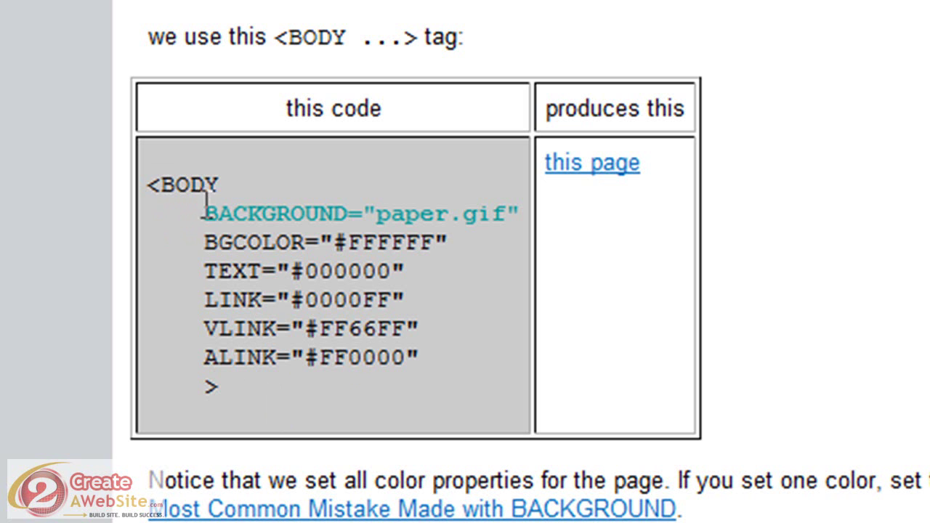
pyautogui.moveTo(225, 198); pyautogui.dragTo(523, 218)
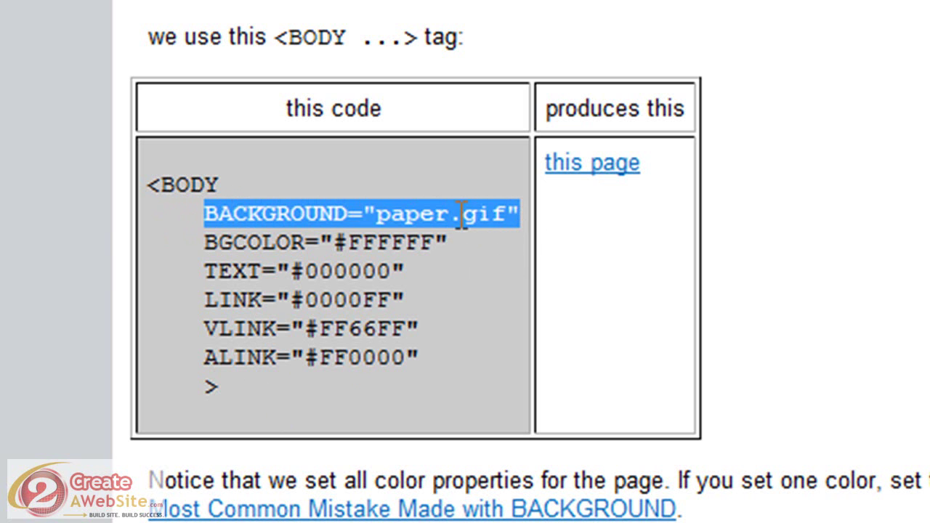
pyautogui.click(421, 216)
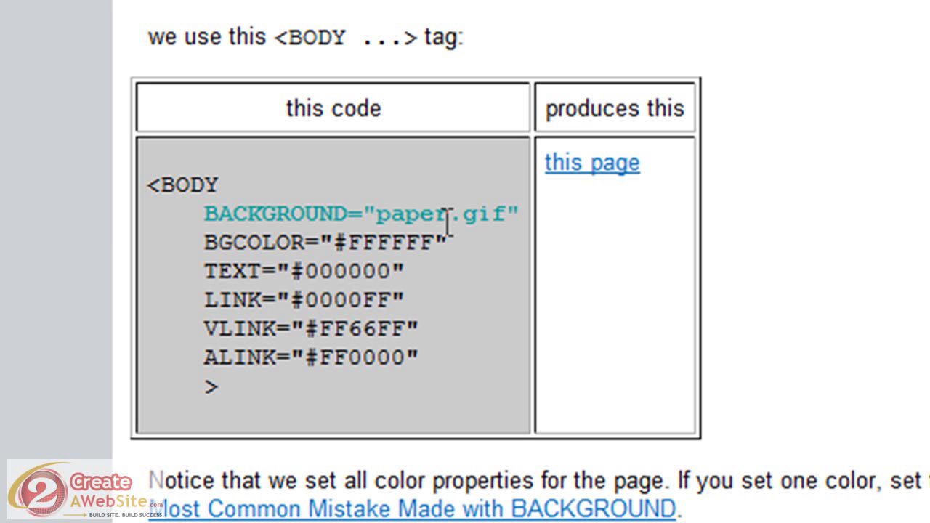
pyautogui.moveTo(377, 218); pyautogui.dragTo(502, 224)
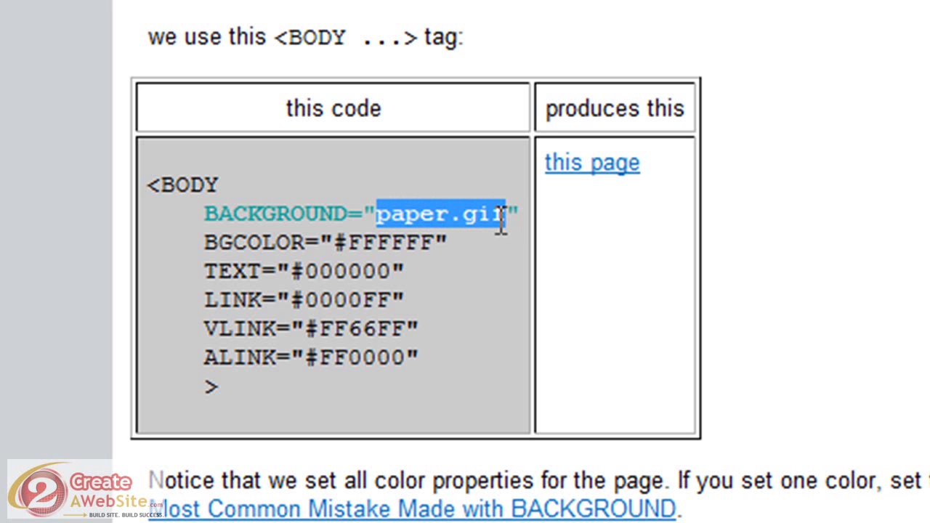
pyautogui.moveTo(501, 224); pyautogui.dragTo(504, 225)
pyautogui.moveTo(161, 183); pyautogui.dragTo(530, 236)
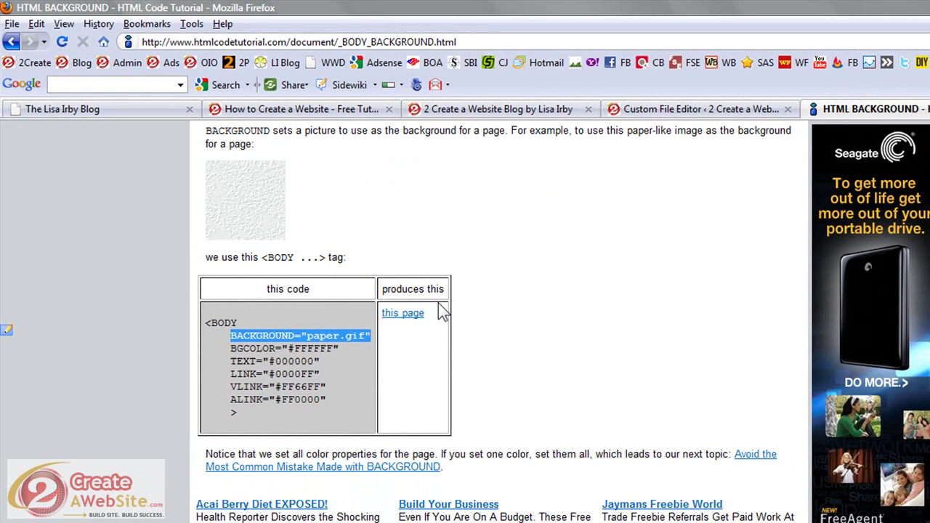
# Close Firebug, highlight the body.custom background rule in custom.css, then view the blog's front page
pyautogui.click(659, 113)
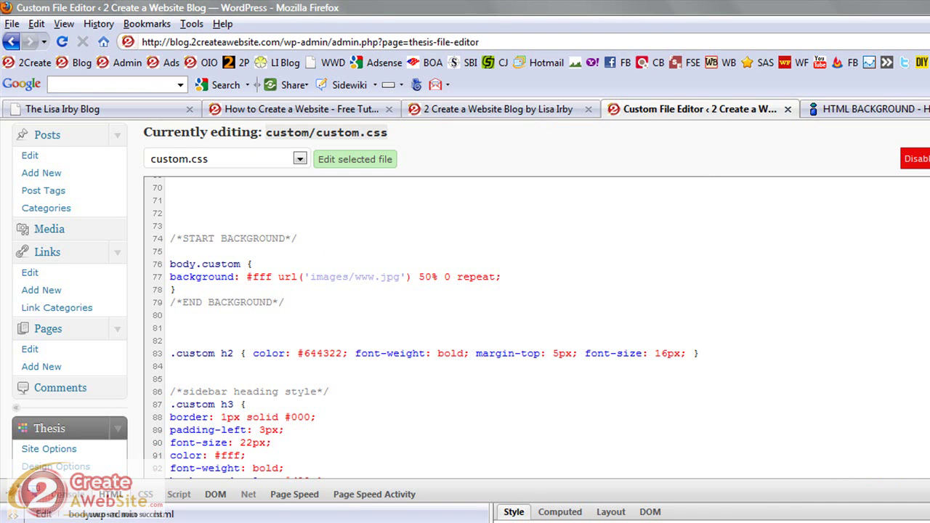
pyautogui.press('F12')
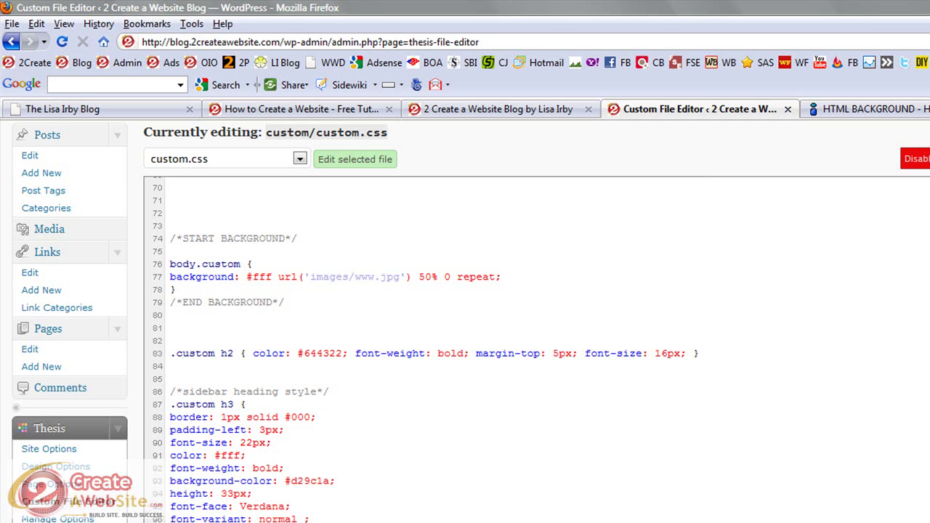
pyautogui.scroll(-5, 227, 338)
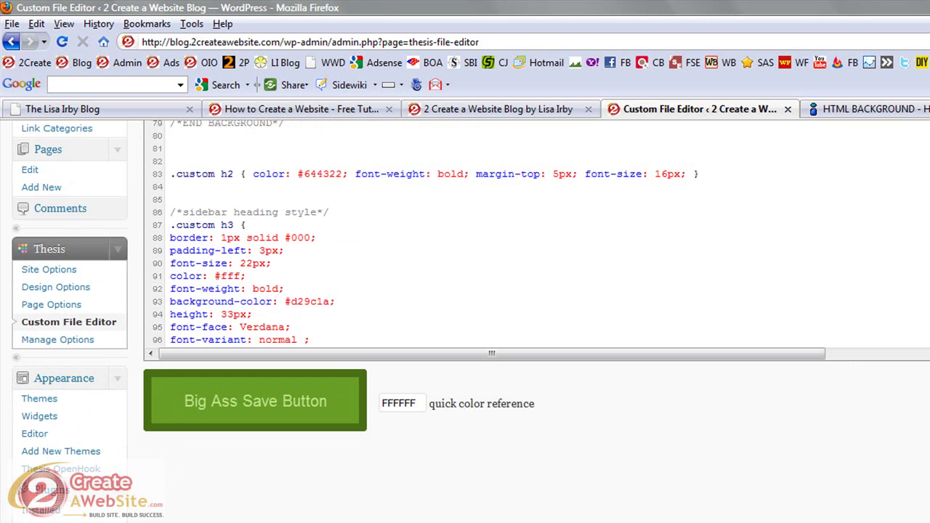
pyautogui.scroll(5, 465, 291)
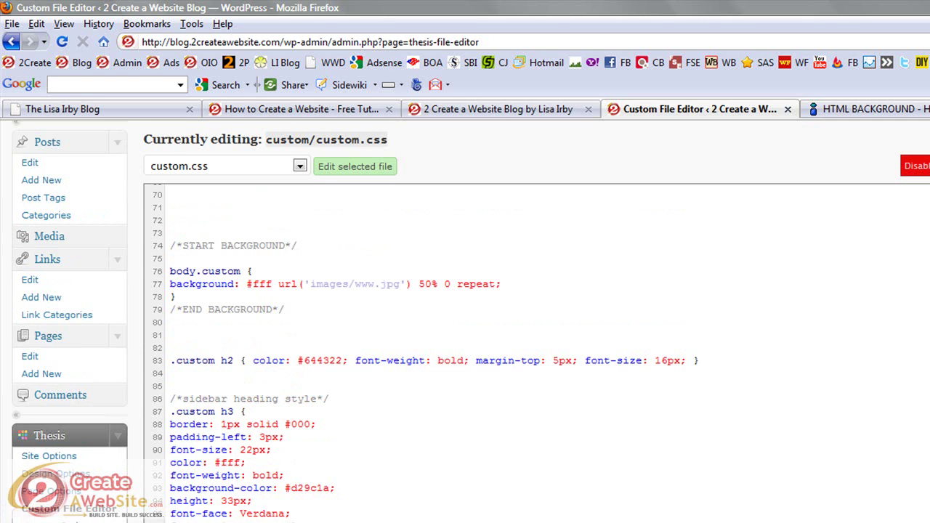
pyautogui.scroll(1, 430, 301)
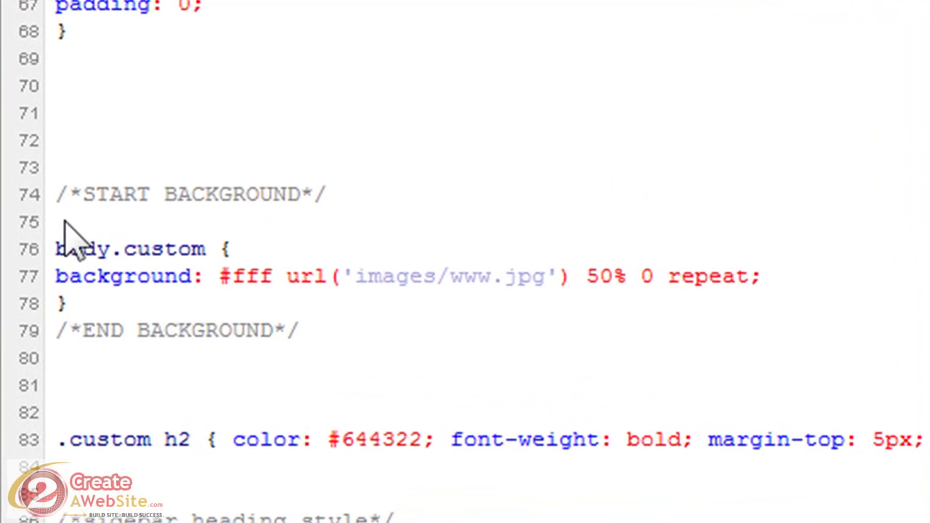
pyautogui.click(128, 284)
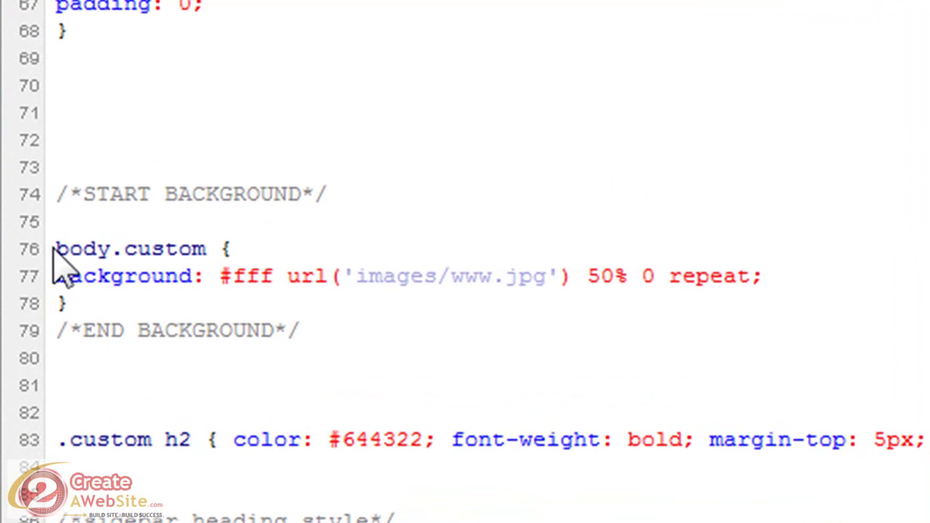
pyautogui.moveTo(61, 244); pyautogui.dragTo(193, 319)
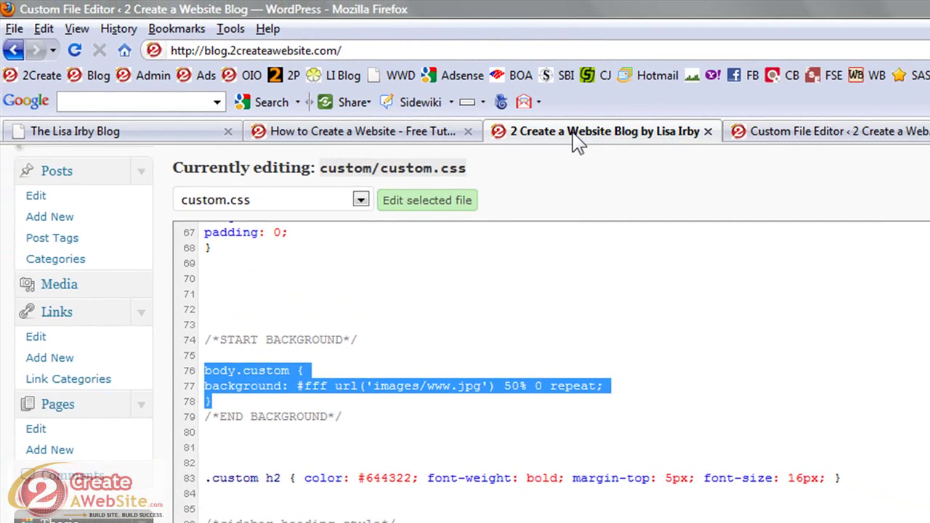
pyautogui.click(574, 132)
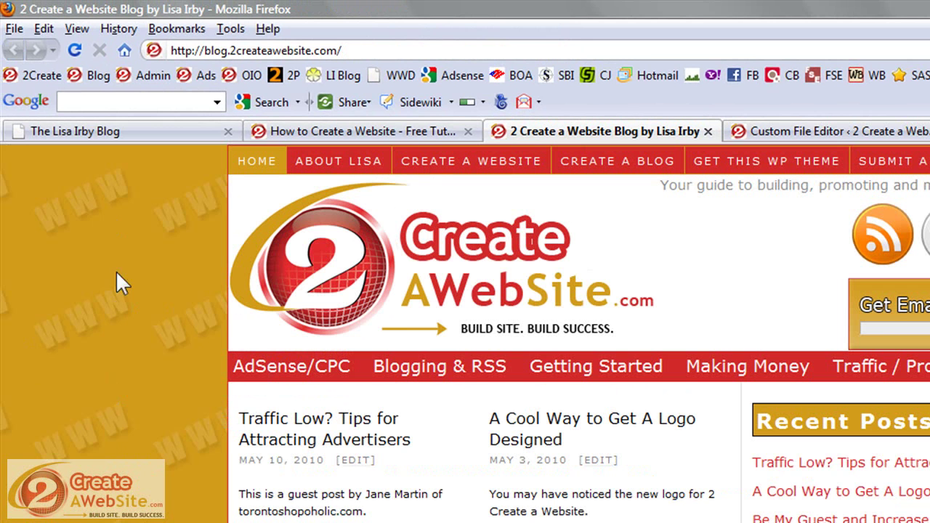
pyautogui.click(347, 131)
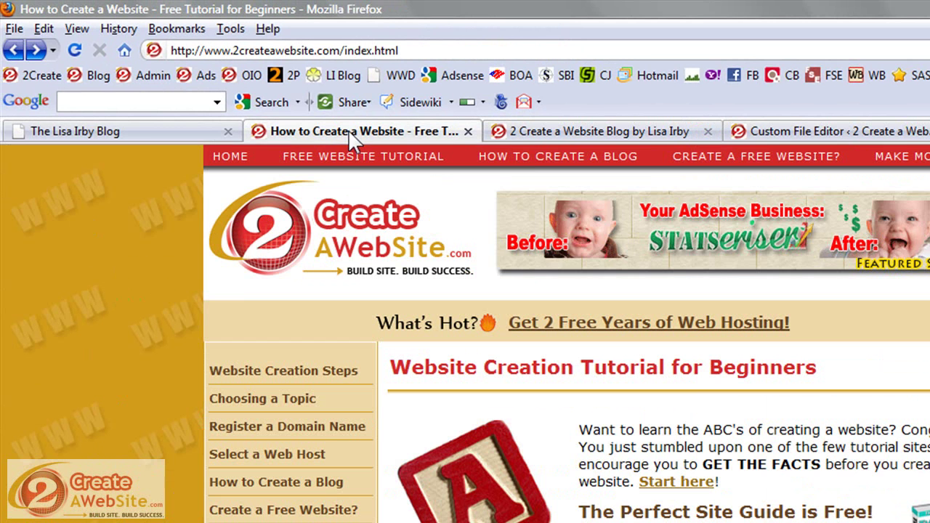
pyautogui.click(785, 130)
pyautogui.click(276, 375)
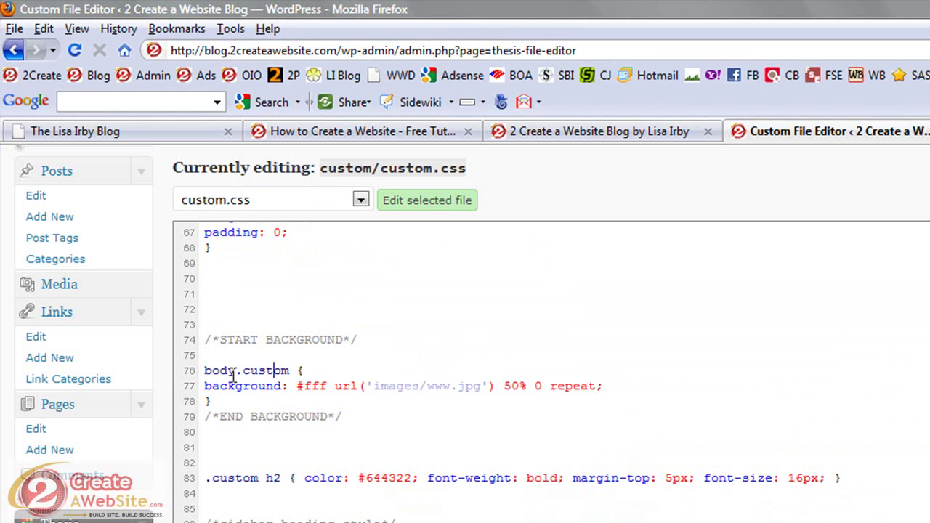
pyautogui.click(372, 387)
pyautogui.moveTo(374, 386); pyautogui.dragTo(482, 387)
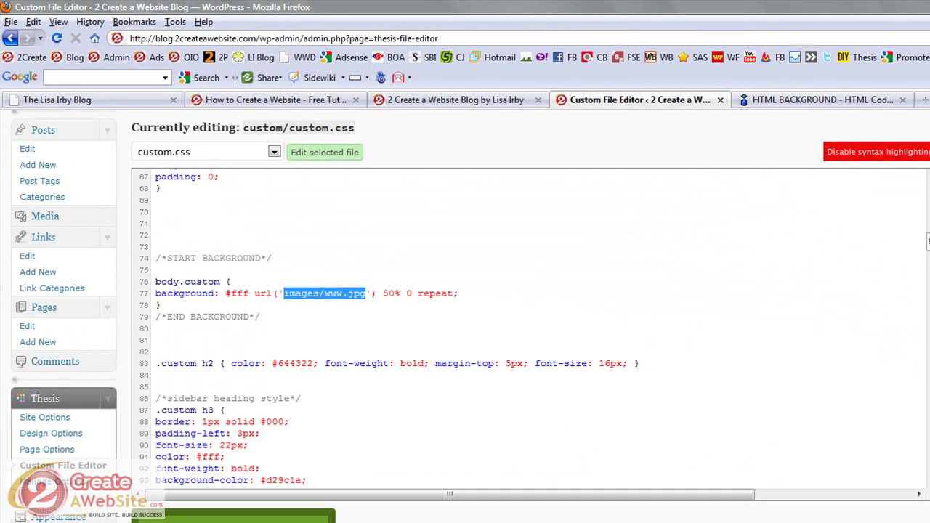
pyautogui.scroll(-7, 365, 295)
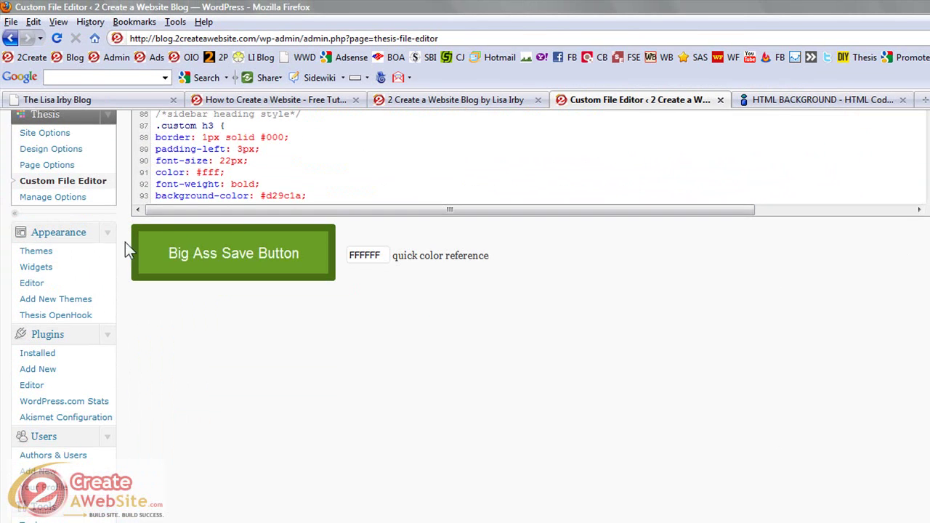
pyautogui.click(33, 285)
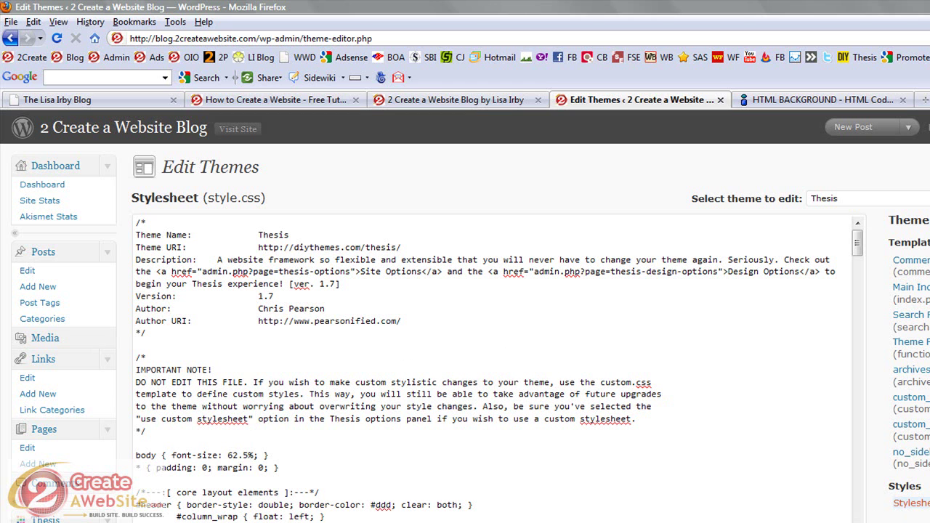
pyautogui.click(20, 520)
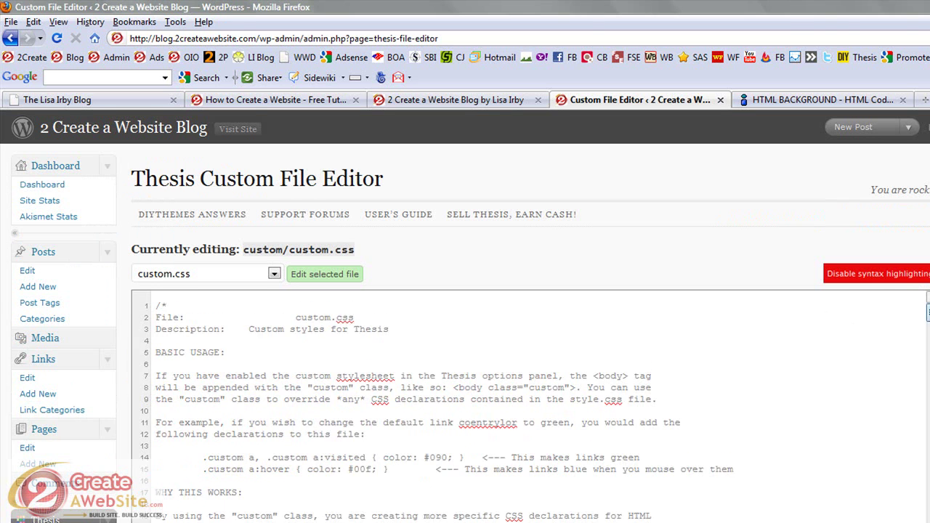
pyautogui.scroll(-10, 923, 351)
pyautogui.moveTo(923, 351)
pyautogui.mouseDown()
pyautogui.moveTo(924, 317)
pyautogui.moveTo(924, 356)
pyautogui.mouseUp()
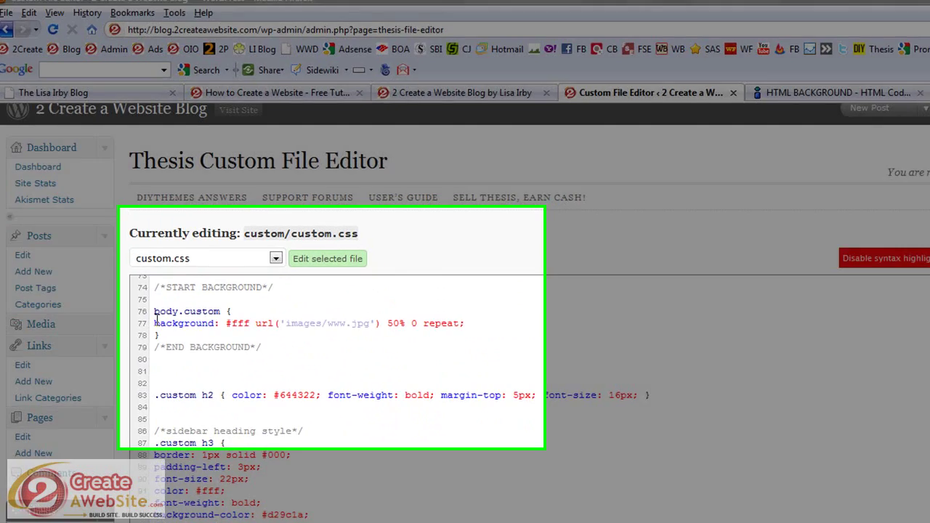
pyautogui.moveTo(155, 325); pyautogui.dragTo(191, 328)
pyautogui.moveTo(169, 286); pyautogui.dragTo(667, 280)
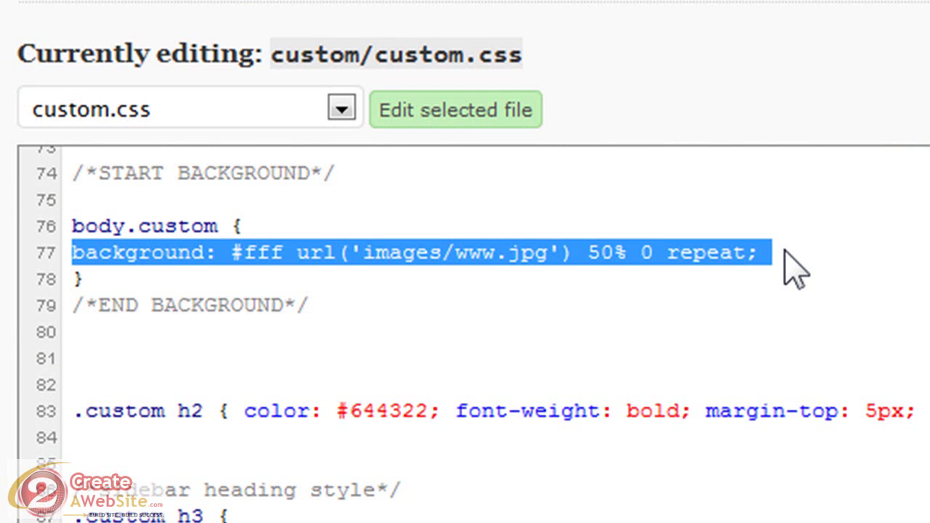
pyautogui.click(446, 254)
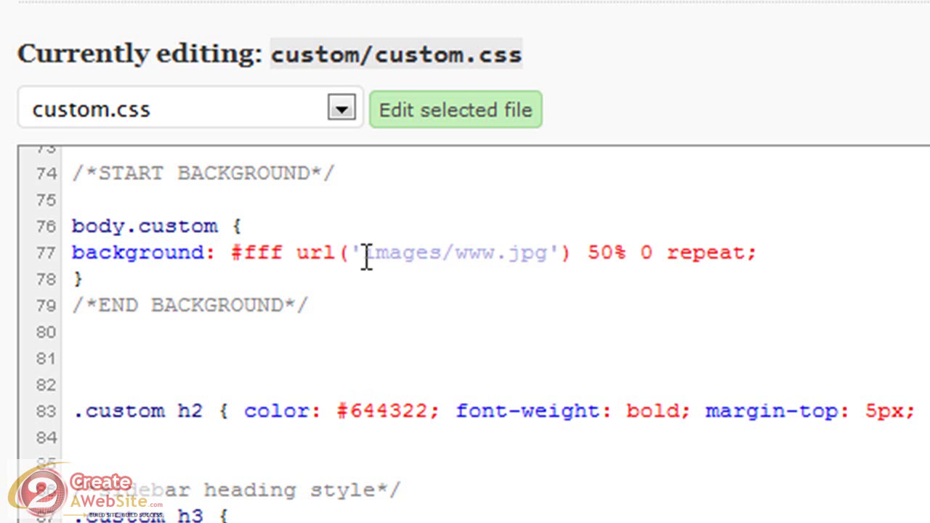
pyautogui.moveTo(364, 252); pyautogui.dragTo(554, 243)
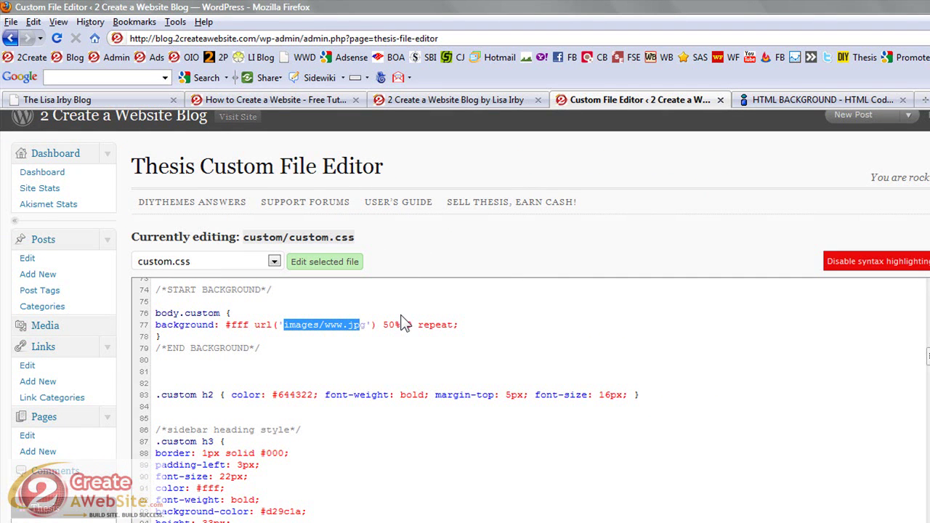
# Switch to the 2createawebsite.com tutorial tab showing the golden WWW tiled background
pyautogui.click(269, 99)
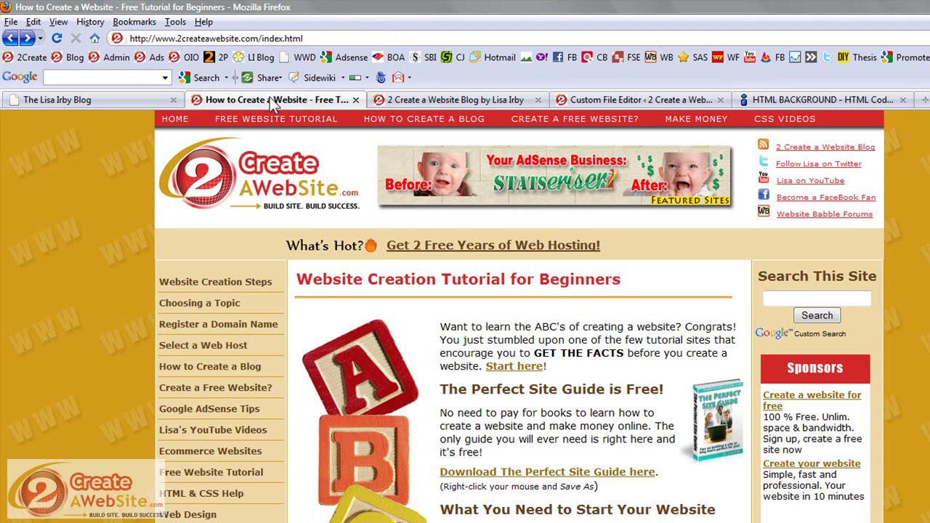